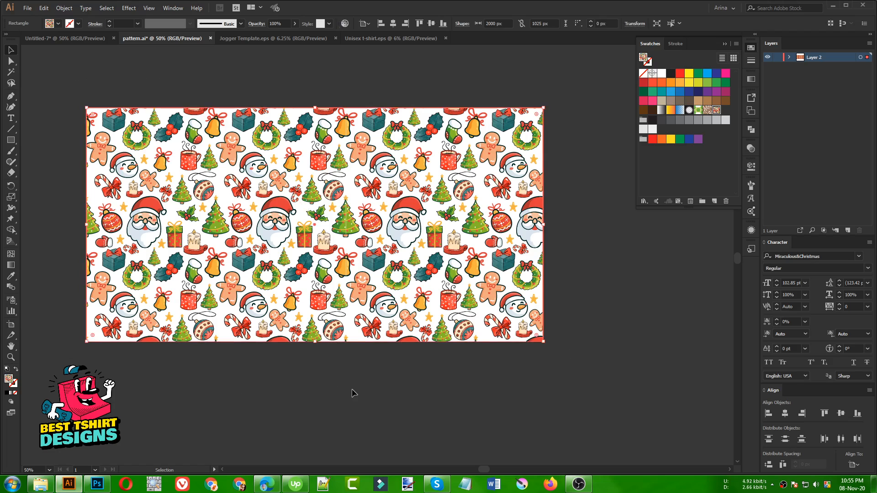
- Deselect the Christmas pattern in pattern.ai and inspect its motifs up close
left_click(351, 393)
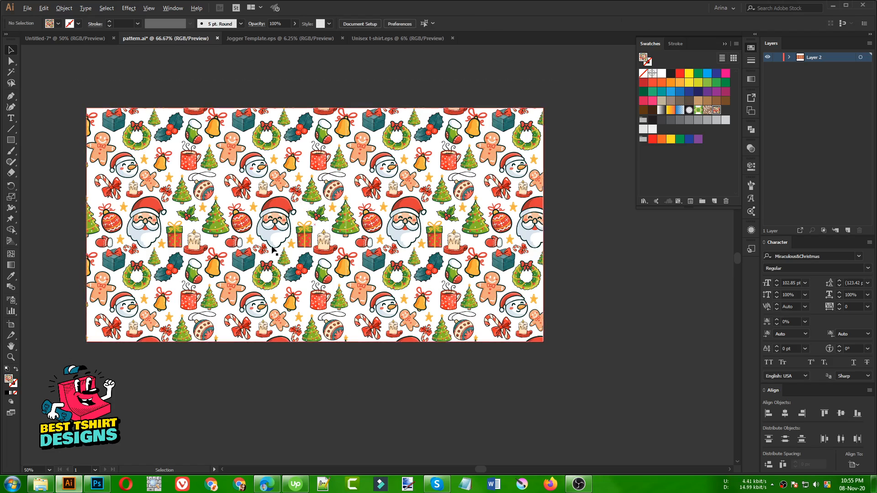
scroll(272, 249, "up", 2)
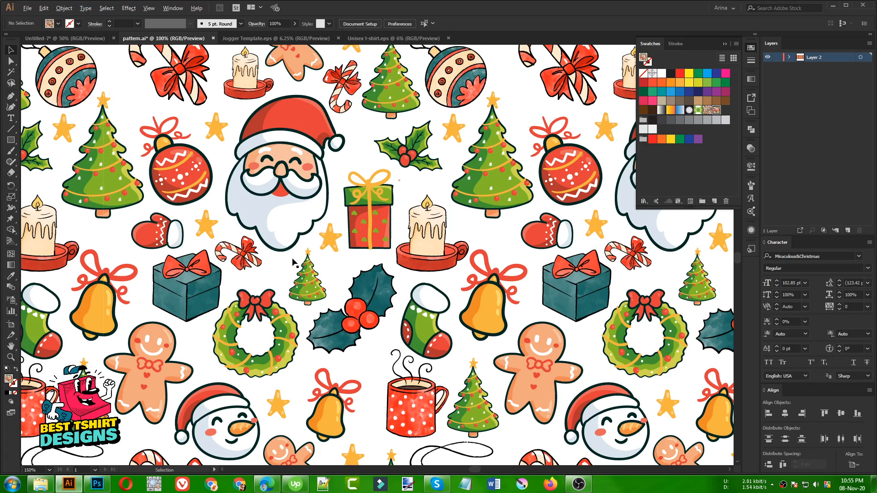
scroll(293, 263, "down", 2)
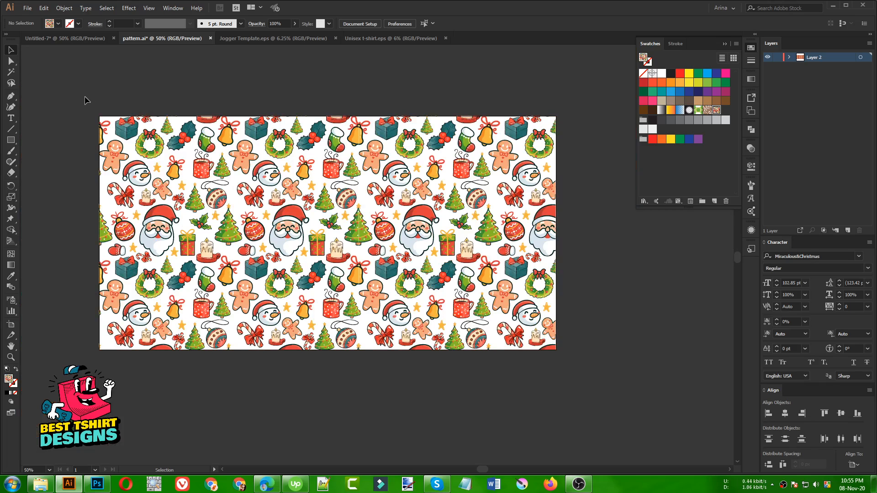
- Switch to the browser and review the blank T-shirt, joggers and leggings in the Teespring launcher alongside the pattern artwork
left_click(267, 484)
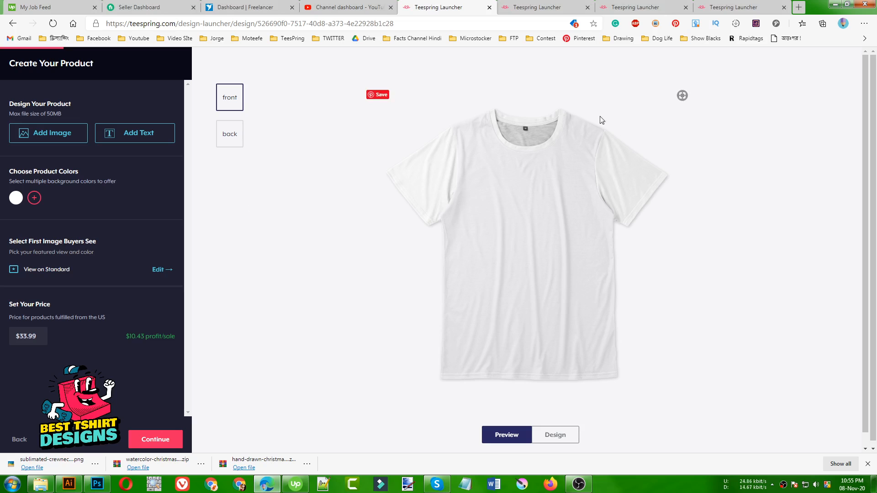
left_click(524, 5)
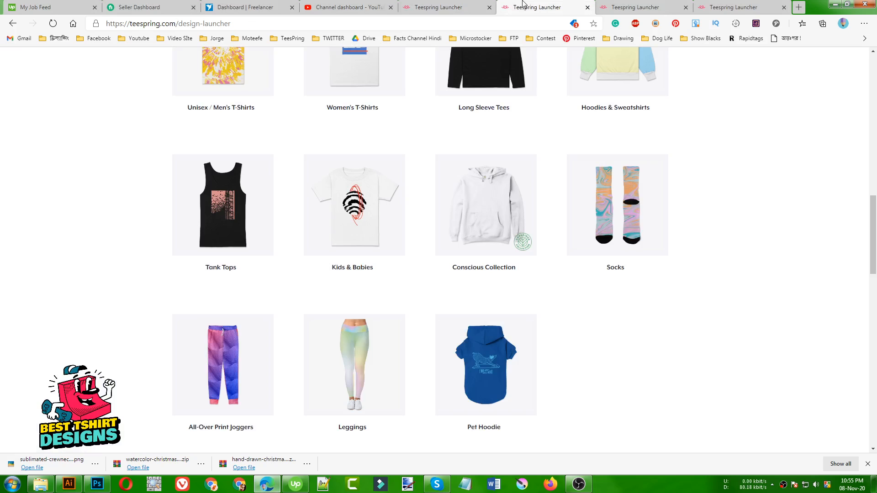
left_click(620, 6)
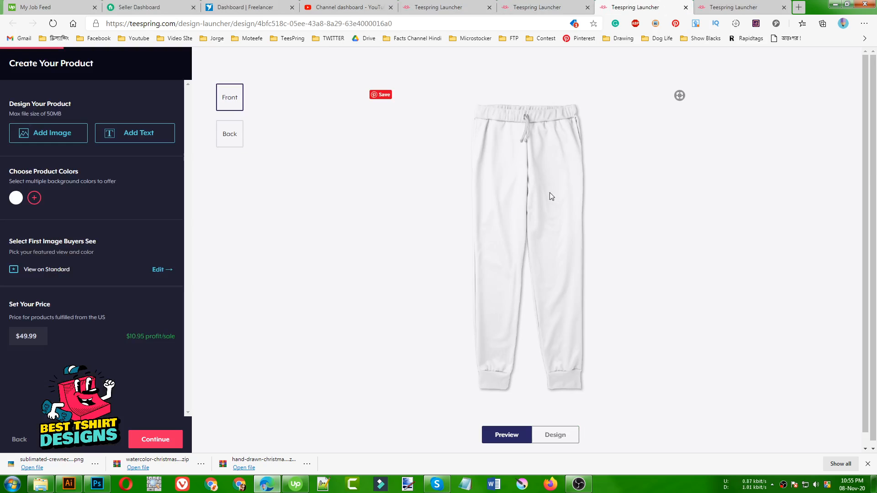
key("ctrl+Tab")
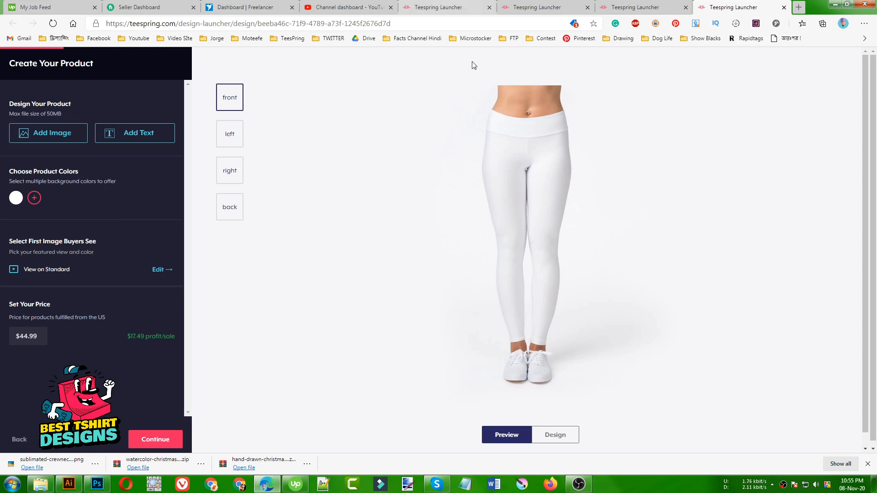
left_click(68, 484)
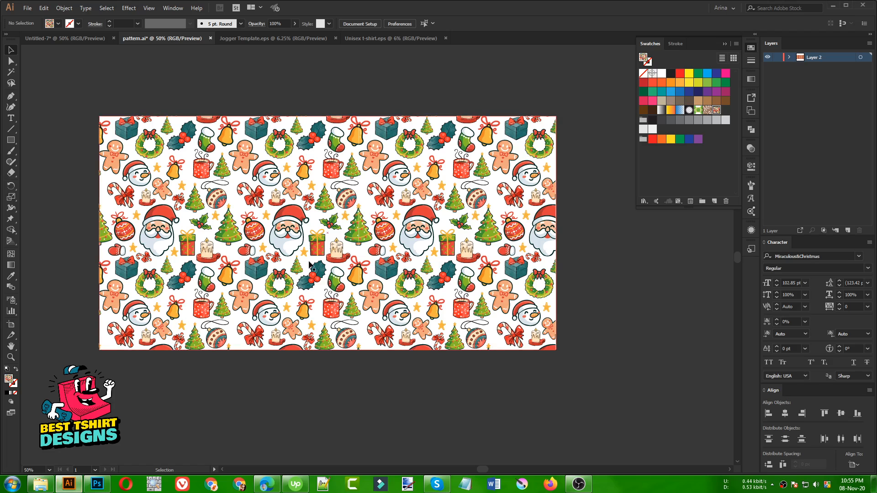
left_click(267, 484)
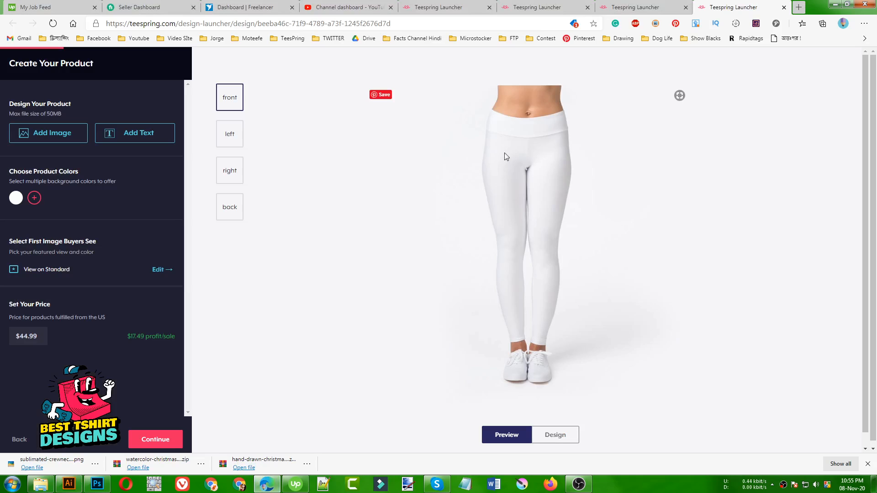
left_click(431, 3)
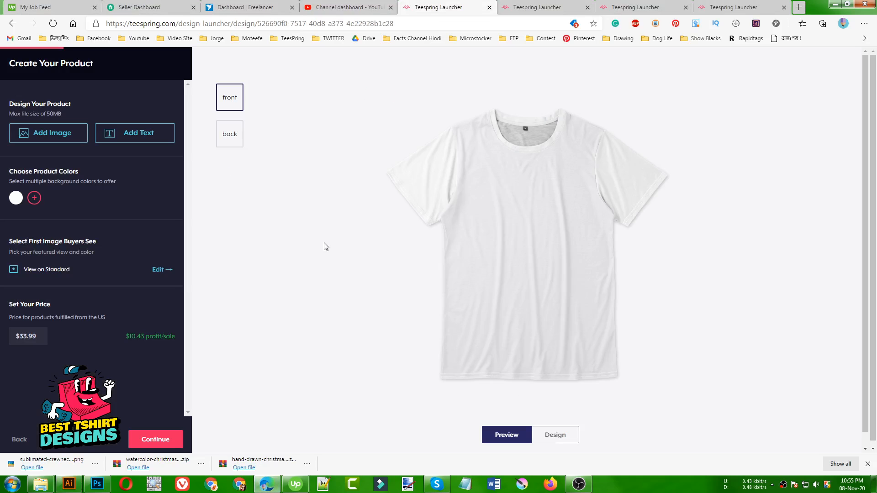
- Switch to Photoshop, cancel the pending image resize on the unisex crew template, and view jogger-template.png
left_click(97, 484)
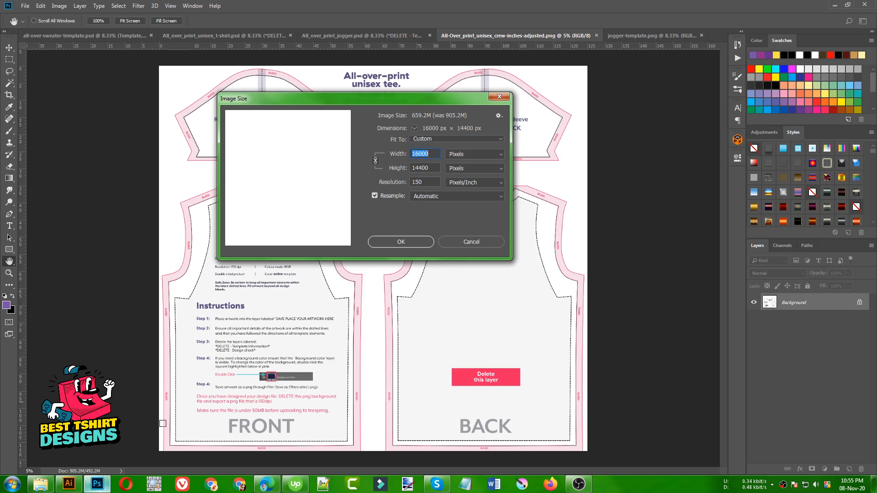
left_click(470, 242)
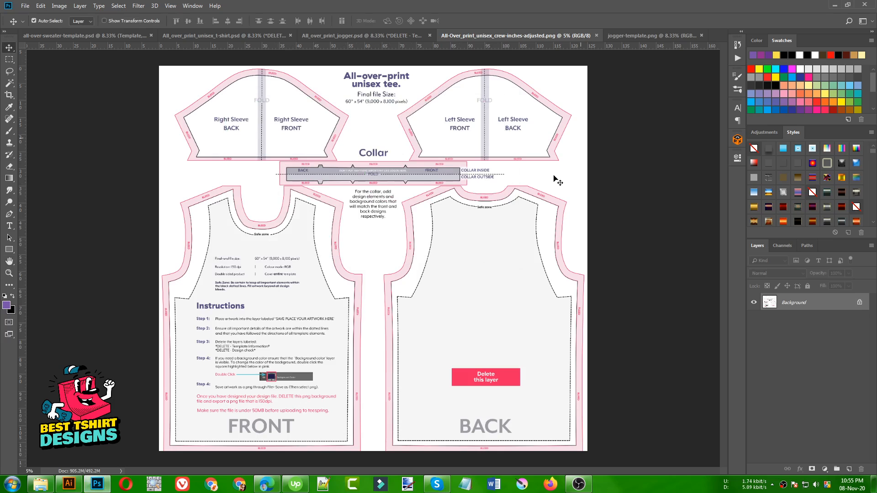
left_click(631, 35)
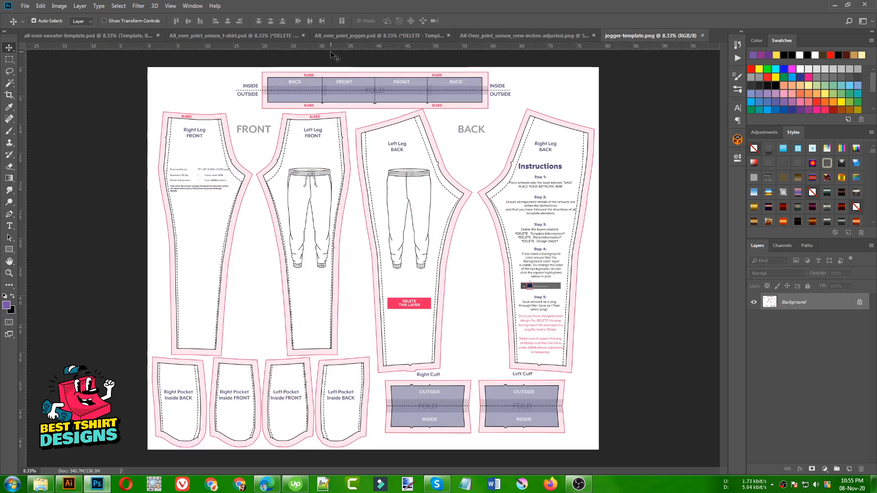
- Switch to Illustrator and look over Jogger Template.eps and Unisex t-shirt.eps, ending on the jogger template
left_click(68, 484)
left_click(256, 39)
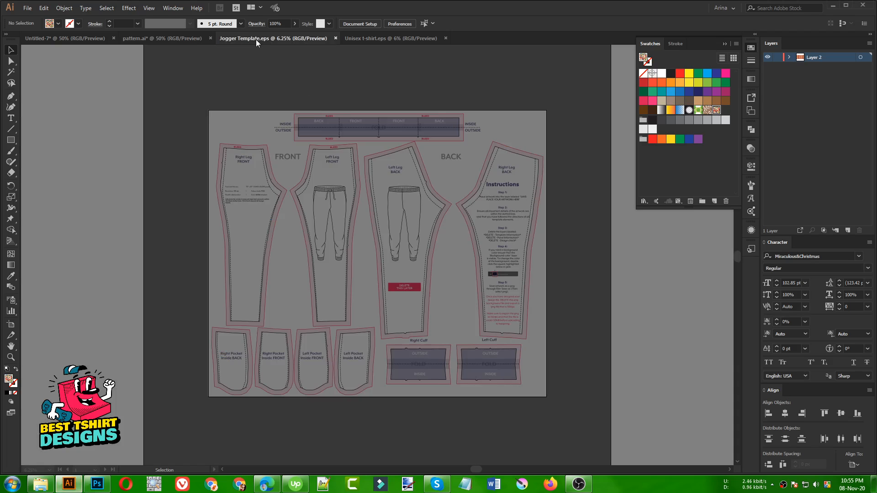
left_click(368, 40)
left_click(288, 39)
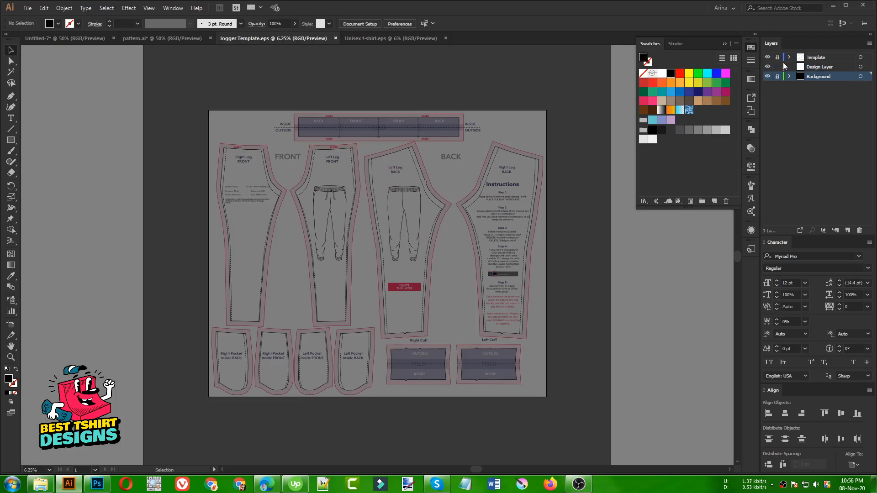
- Toggle the visibility of the jogger file's Template and Background layers off and on, and make Design Layer active
left_click(767, 58)
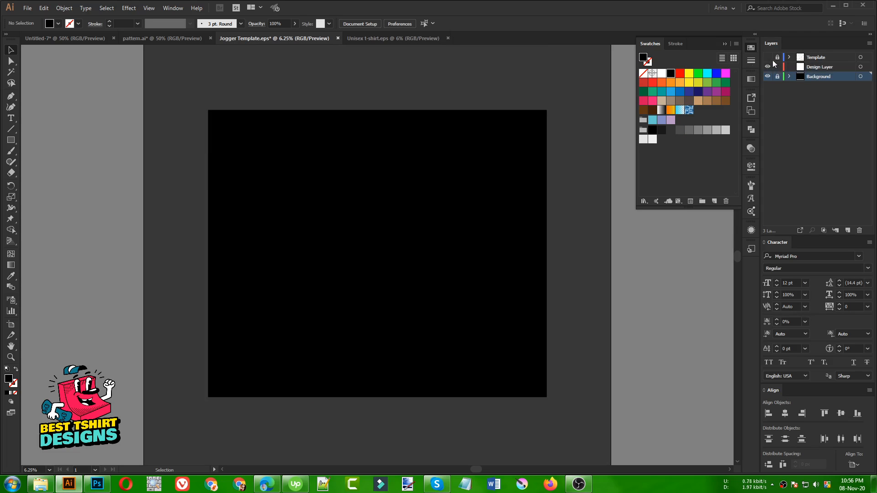
left_click(768, 57)
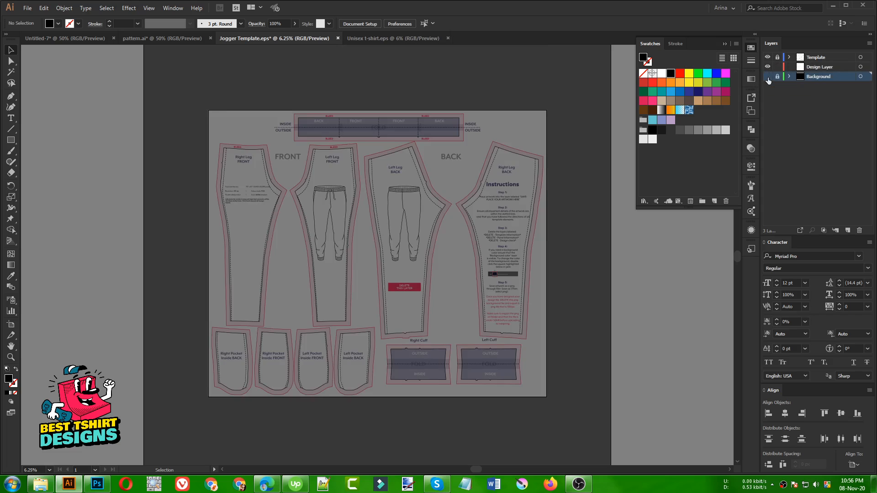
left_click(768, 76)
left_click(767, 76)
left_click(803, 71)
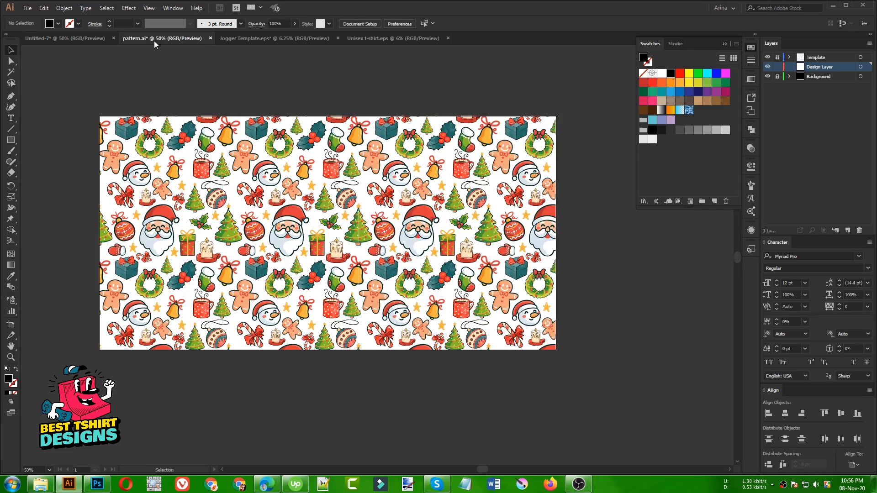
- Compare the pattern with the jogger template and check the image size of jogger-template.png in Photoshop without changing it
left_click(154, 40)
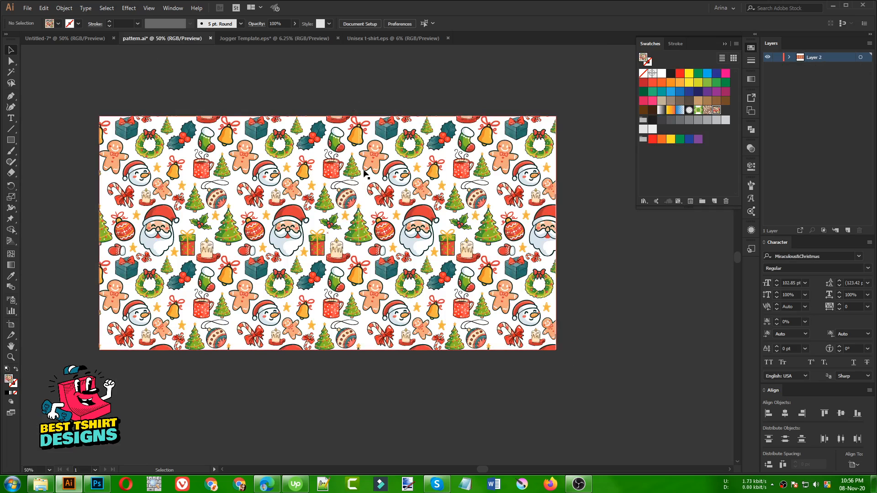
left_click(275, 39)
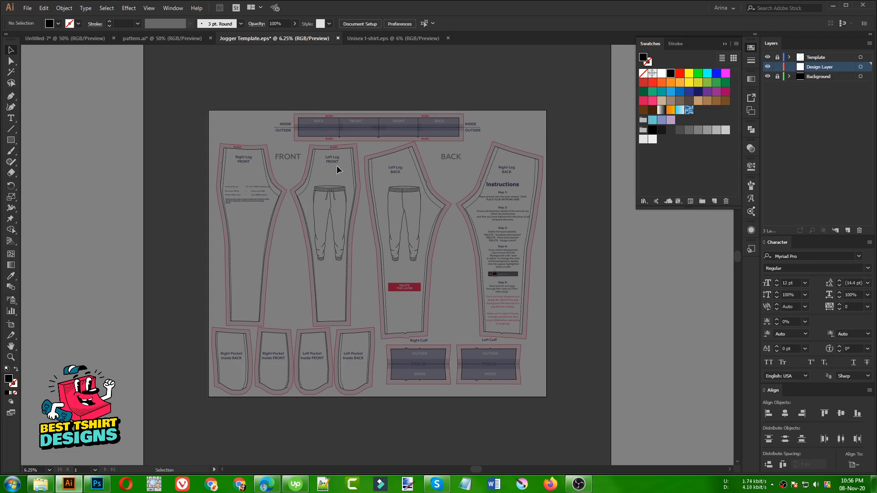
left_click(97, 484)
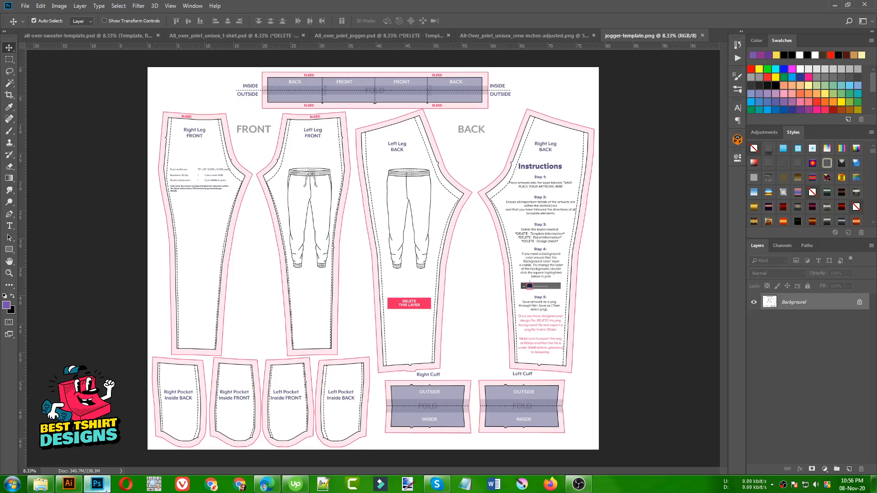
left_click(58, 6)
left_click(75, 72)
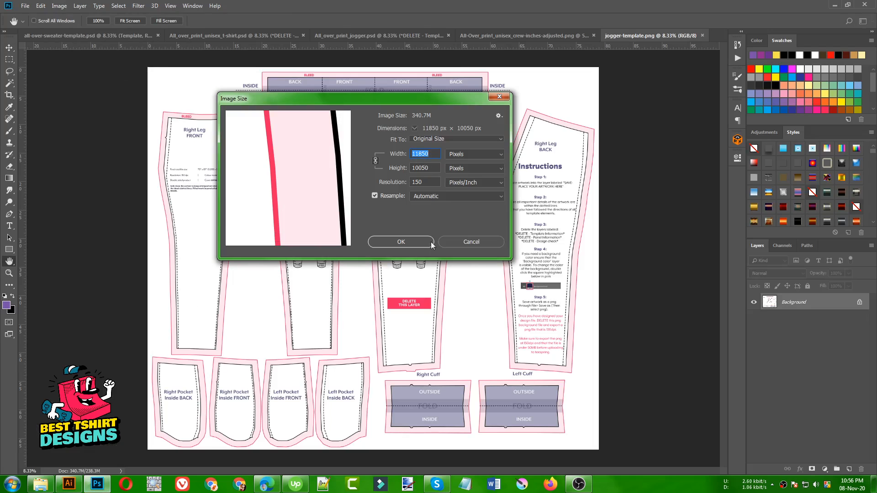
left_click(458, 245)
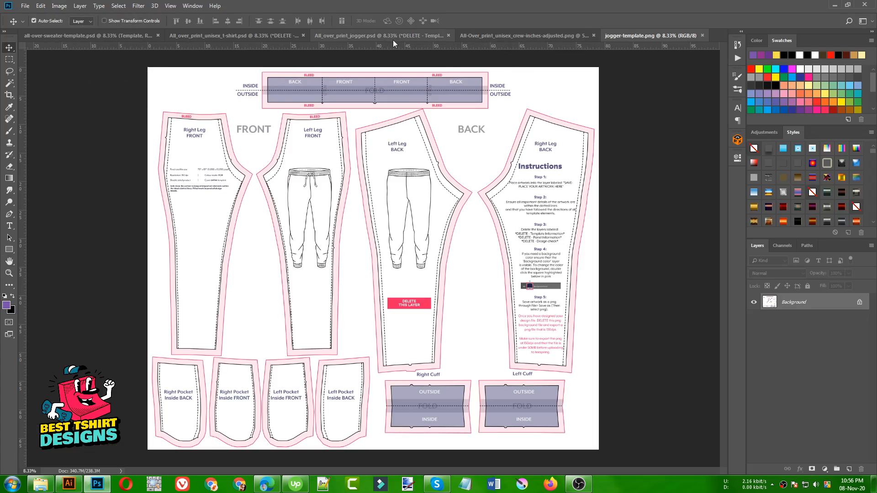
- Check the image size of the all-over-print unisex crew template without changing it
left_click(505, 36)
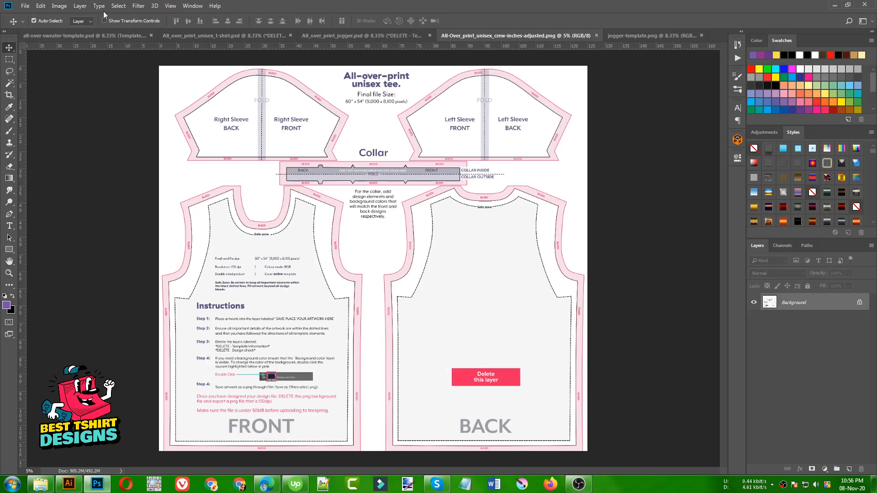
left_click(67, 5)
left_click(75, 72)
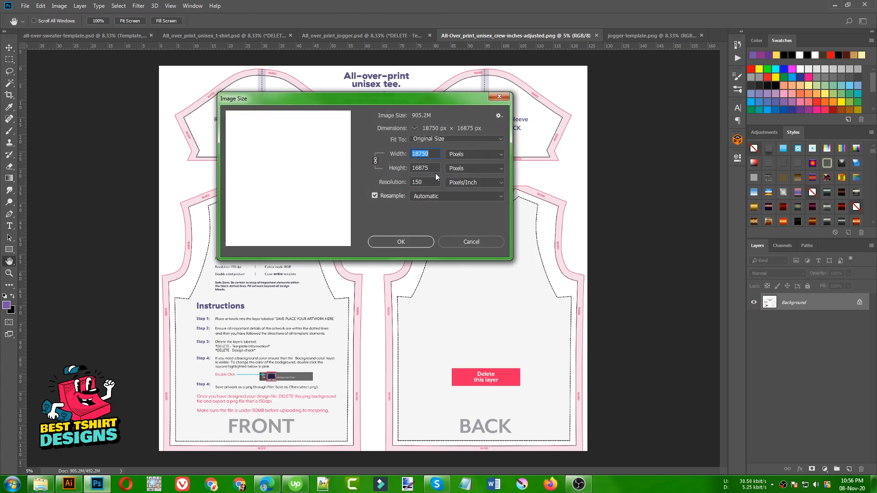
left_click(470, 242)
key("v")
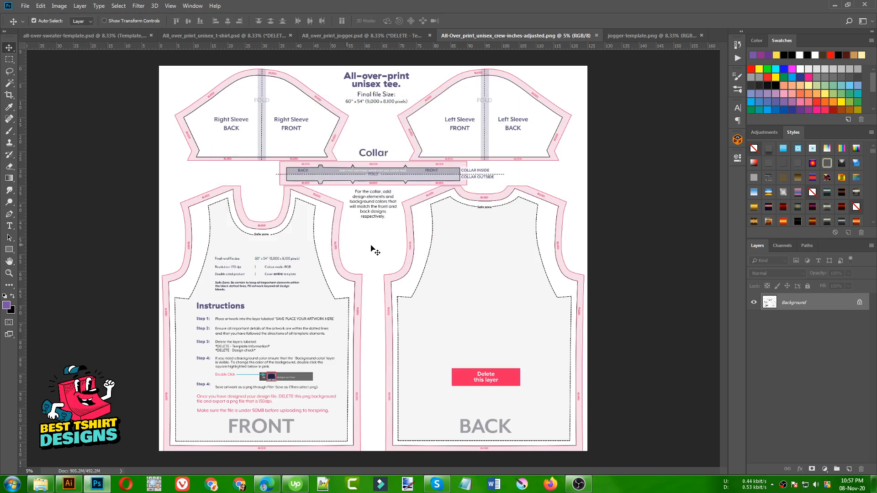
- Switch to Illustrator and create a new RGB document of 5000 x 5000 px with 300 ppi raster effects
left_click(69, 484)
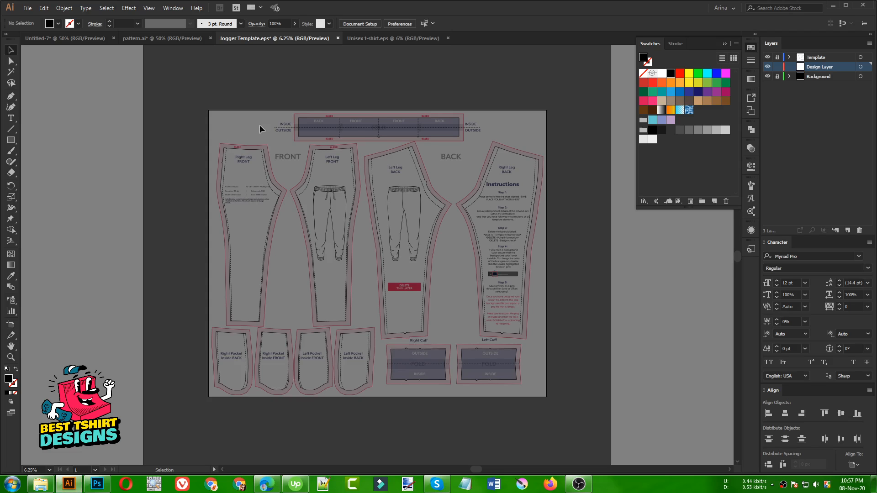
left_click(163, 39)
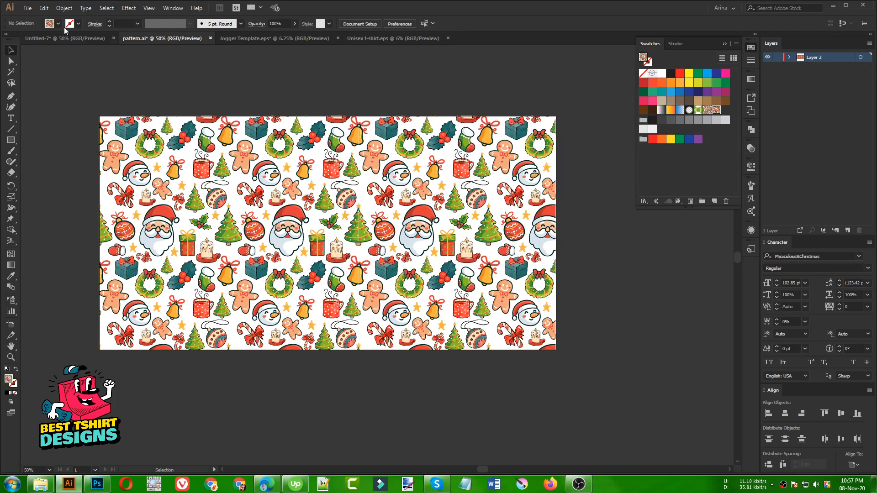
left_click(27, 8)
key("Escape")
key("ctrl+n")
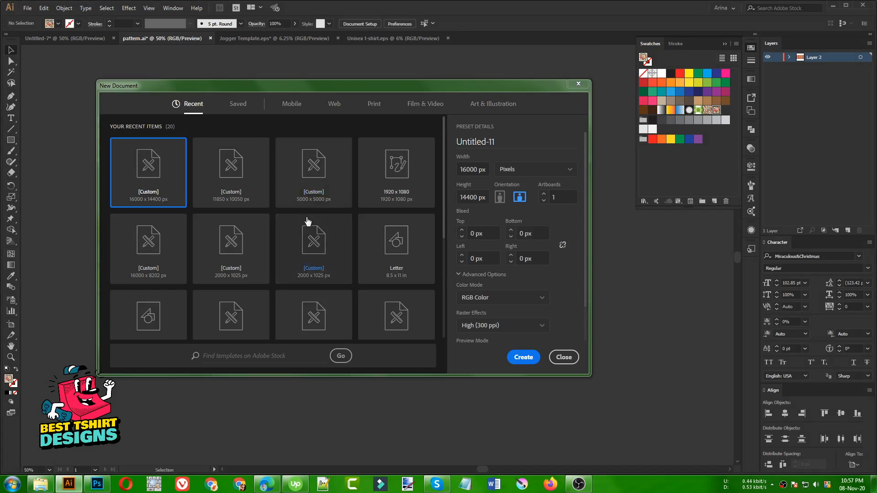
left_click(324, 171)
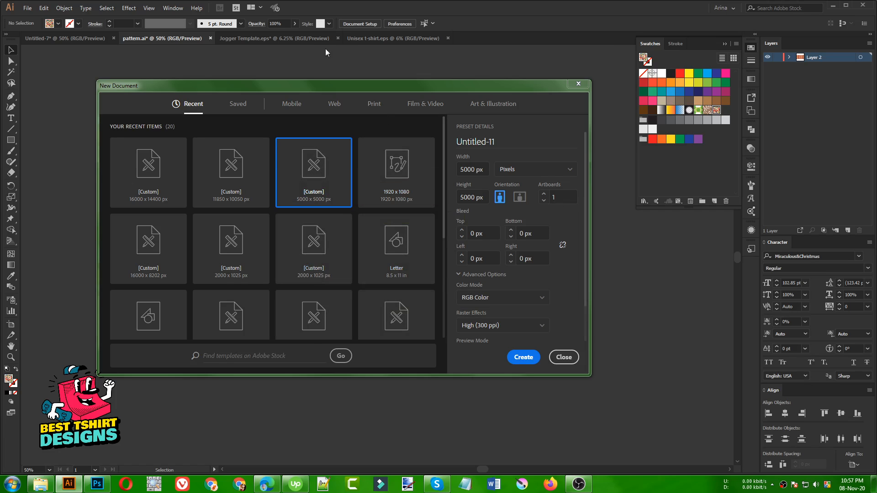
left_click(518, 358)
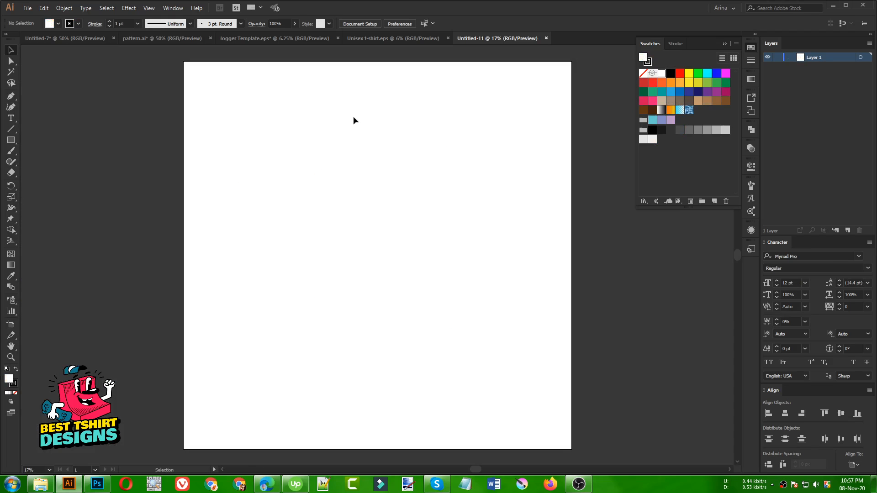
- Copy the Christmas pattern rectangle from pattern.ai into the new 5000 x 5000 px document
left_click(151, 40)
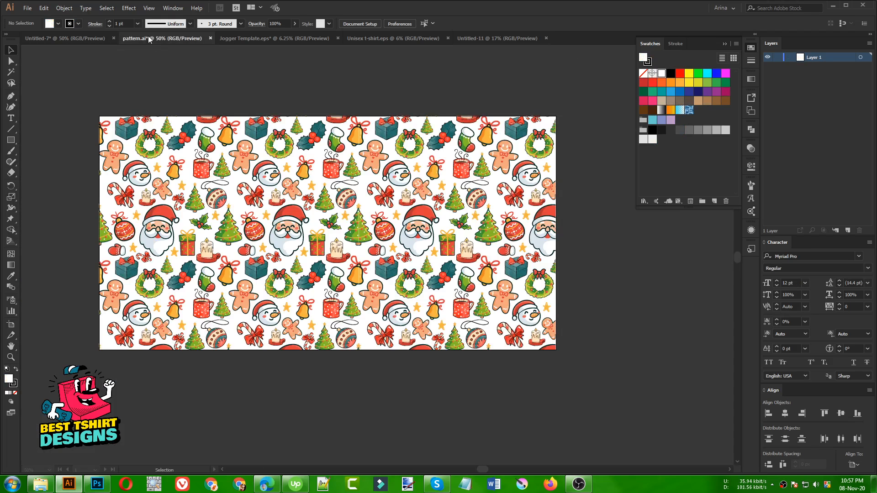
left_click(290, 239)
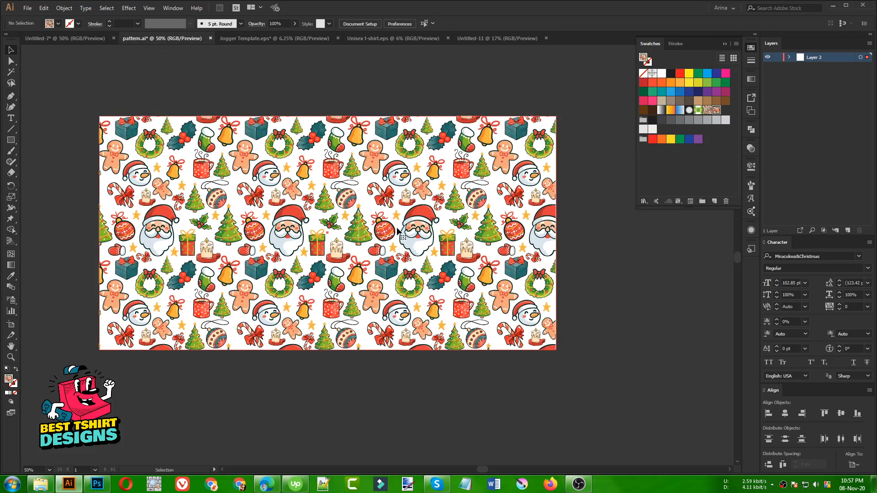
key("a")
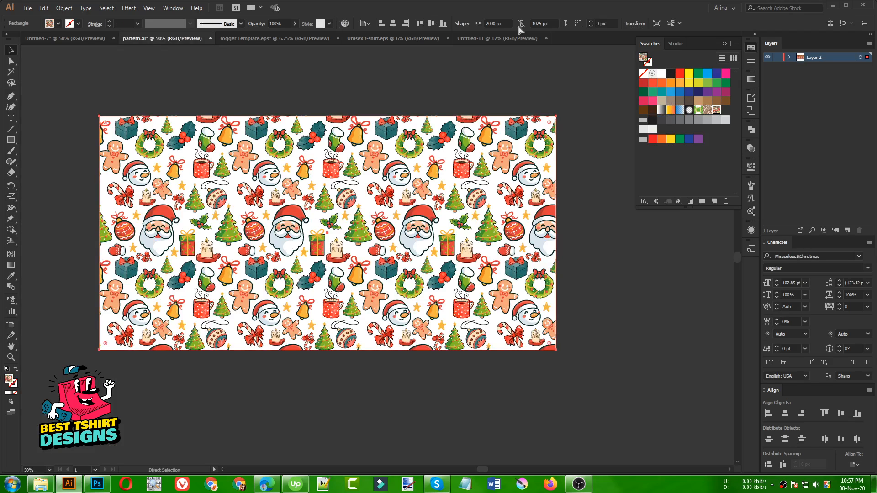
left_click(511, 39)
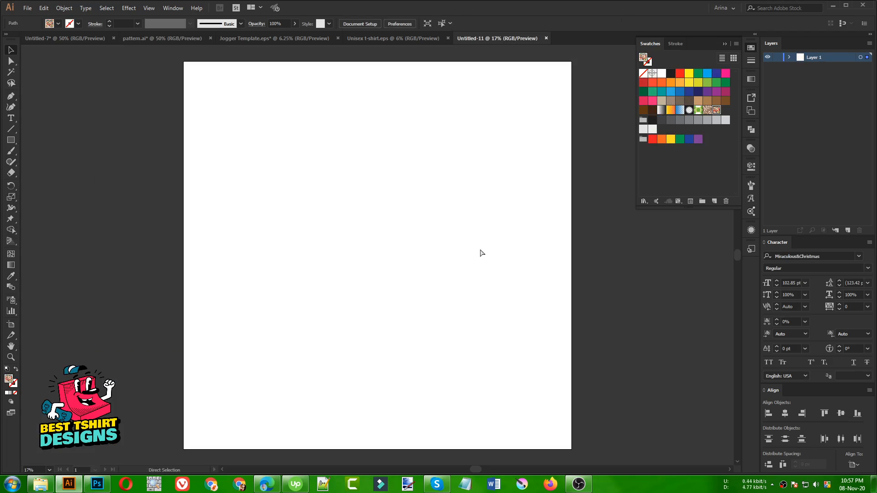
- Try to cover the artboard by pasting the pattern rectangle and enlarging it to about 3500 x 3013 px
key("v")
key("ctrl+v")
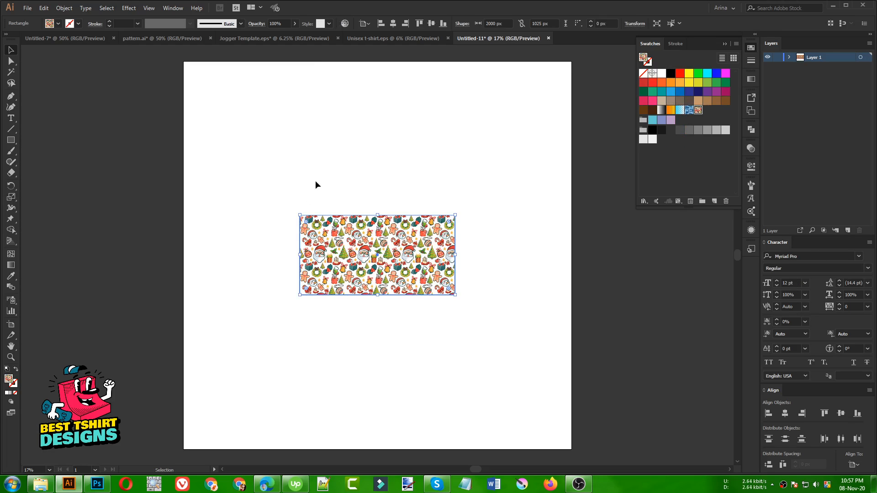
key("ctrl+shift+a")
left_click_drag(454, 297, 575, 452)
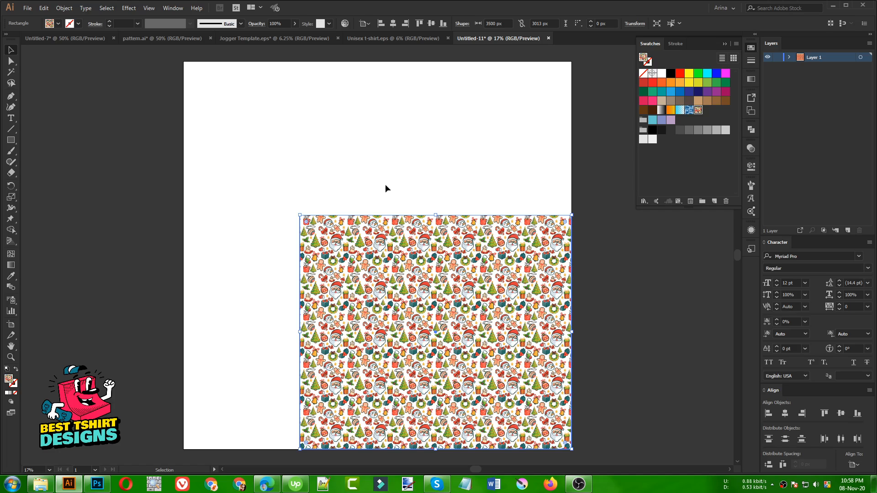
left_click_drag(385, 185, 439, 297)
key("Delete")
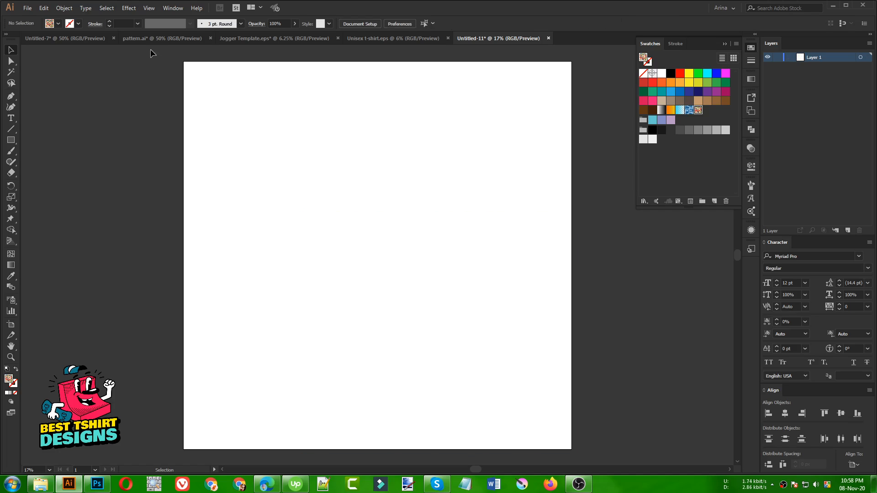
- Copy all the motifs of the New Pattern swatch's central tile in pattern.ai, leaving pattern editing without changing it
left_click(145, 41)
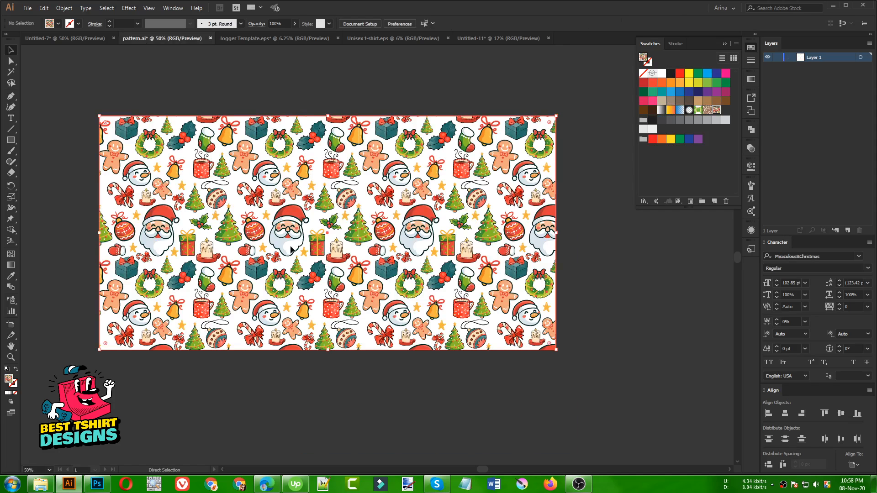
left_click(287, 230)
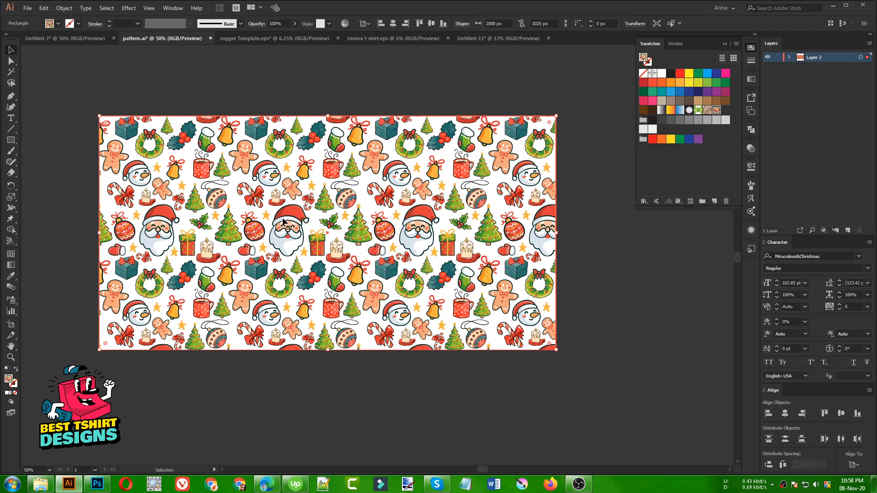
double_click(716, 111)
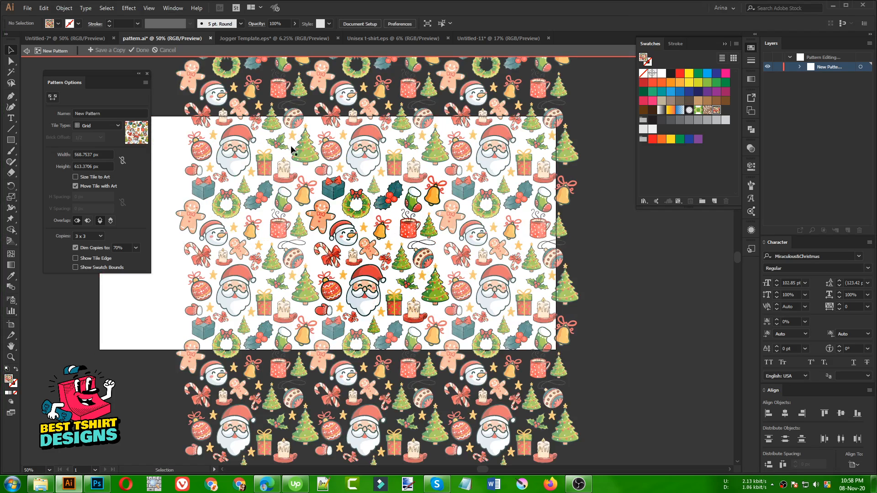
left_click_drag(261, 128, 514, 407)
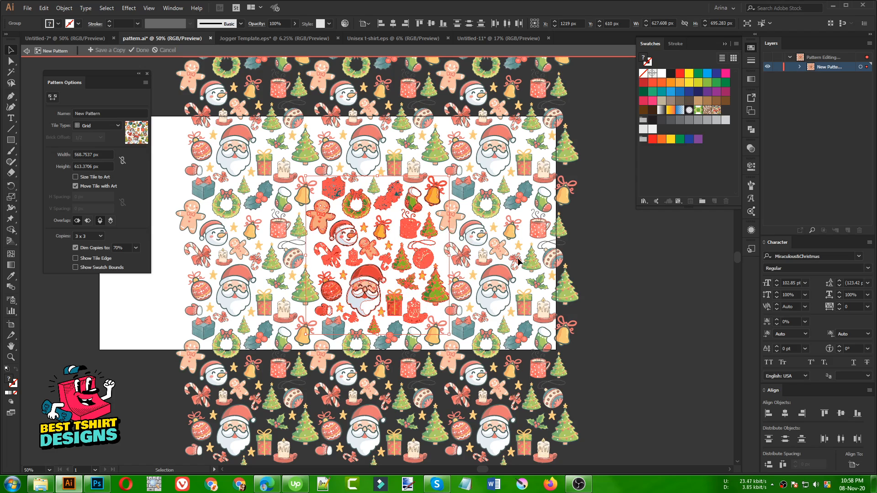
key("a")
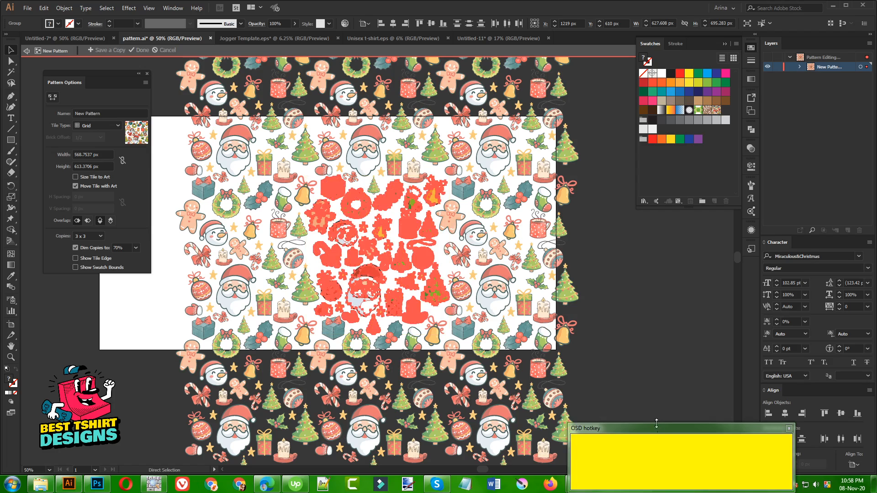
left_click_drag(659, 424, 629, 406)
left_click(398, 229)
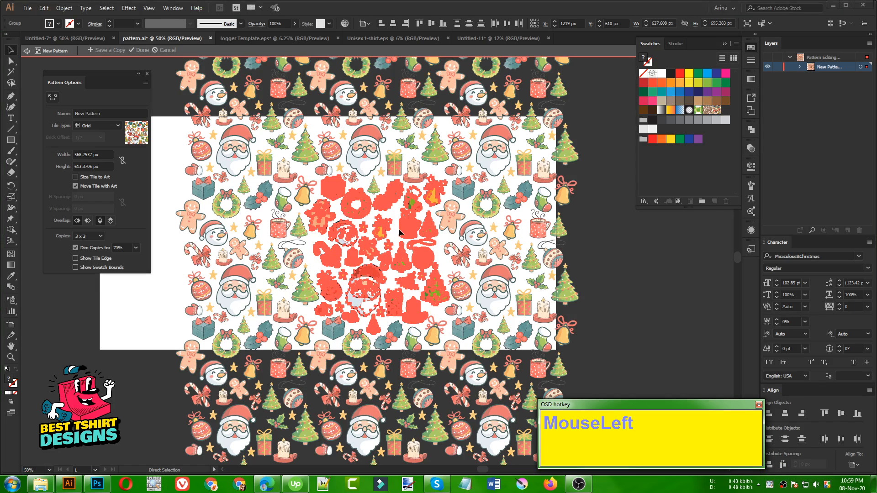
left_click(168, 51)
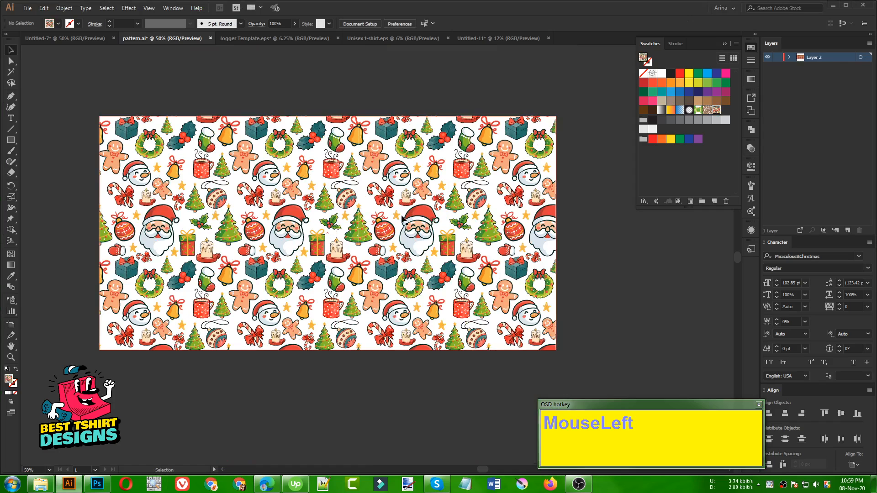
- Paste the copied motifs into the 5000 x 5000 px document and scale them proportionally from the centre to about 3839 x 4253 px
left_click(472, 39)
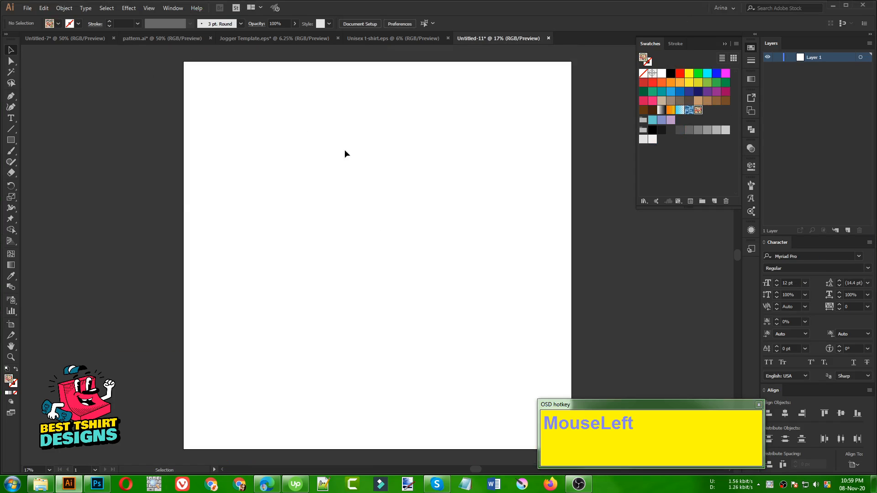
left_click_drag(193, 72, 510, 405)
mouse_move(694, 402)
left_mouse_down()
mouse_move(722, 402)
mouse_move(697, 387)
mouse_move(689, 396)
left_mouse_up()
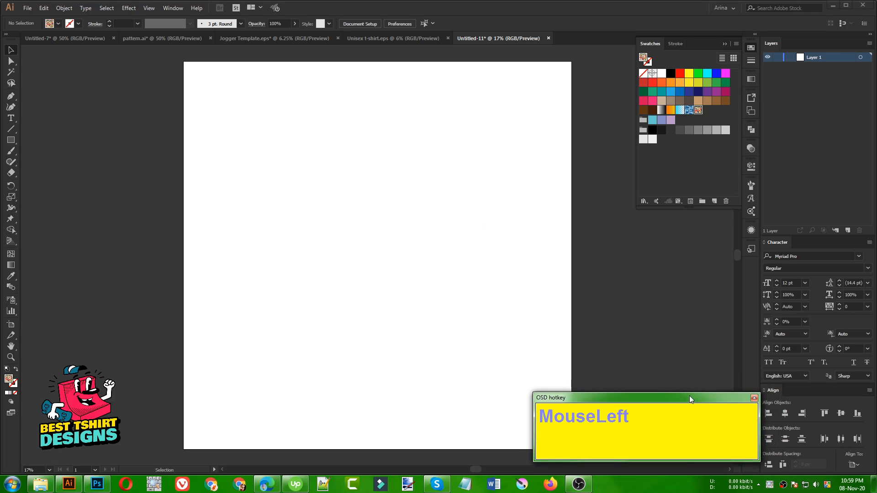
left_click(400, 197)
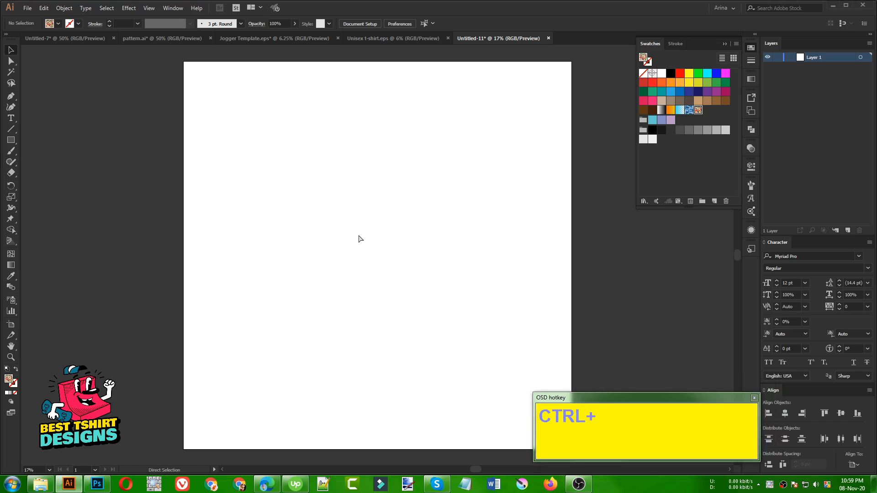
key("ctrl+v")
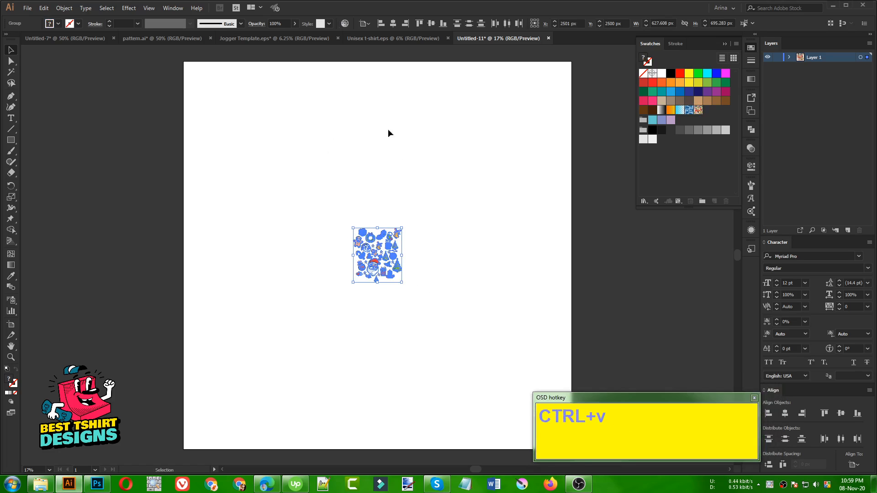
left_click_drag(377, 285, 407, 421)
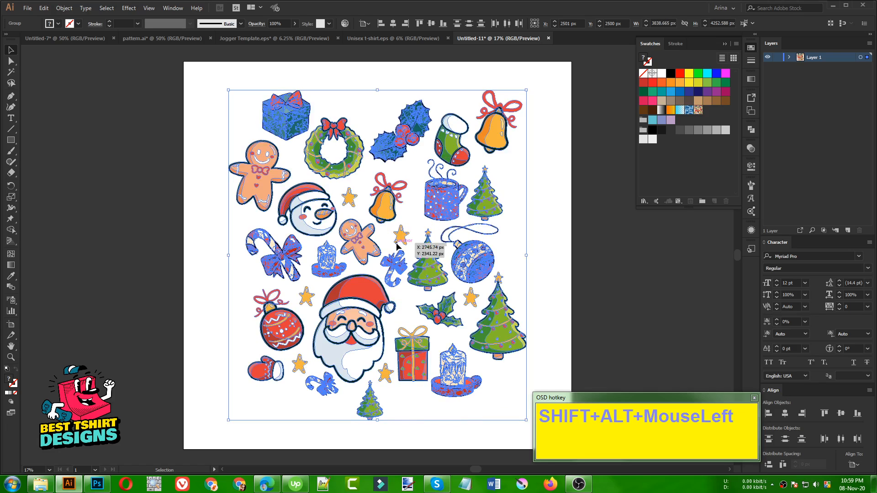
- Make a new grid-tiled pattern from the enlarged Christmas motifs
left_click(65, 9)
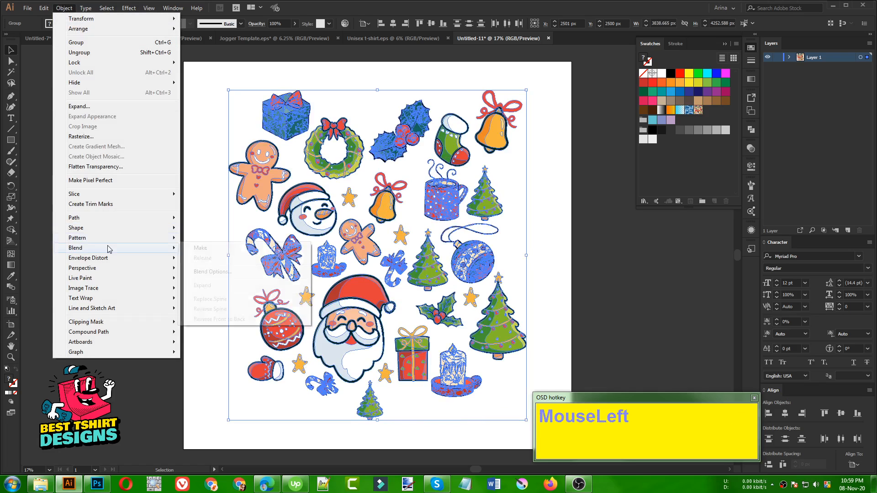
mouse_move(110, 242)
left_click(199, 238)
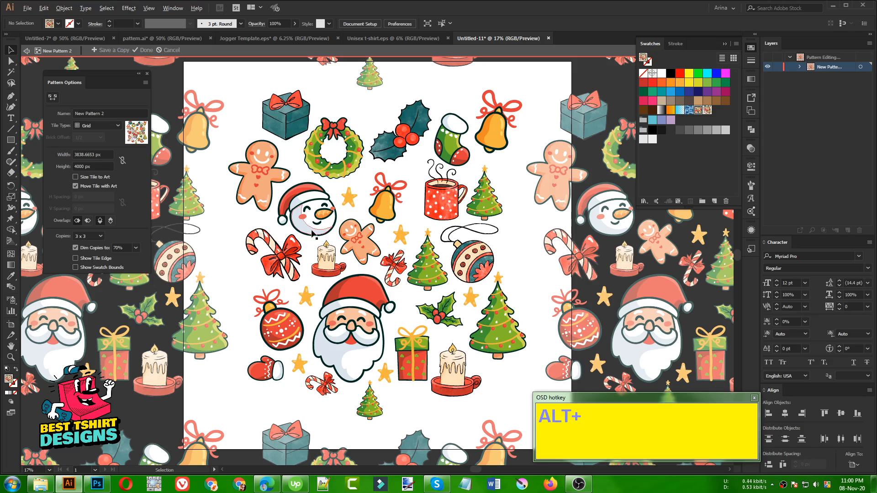
- Enlarge the motifs inside the pattern tile proportionally to about 4221 x 4676 px to tighten the gaps, and finish editing the pattern
scroll(313, 234, "down", 1)
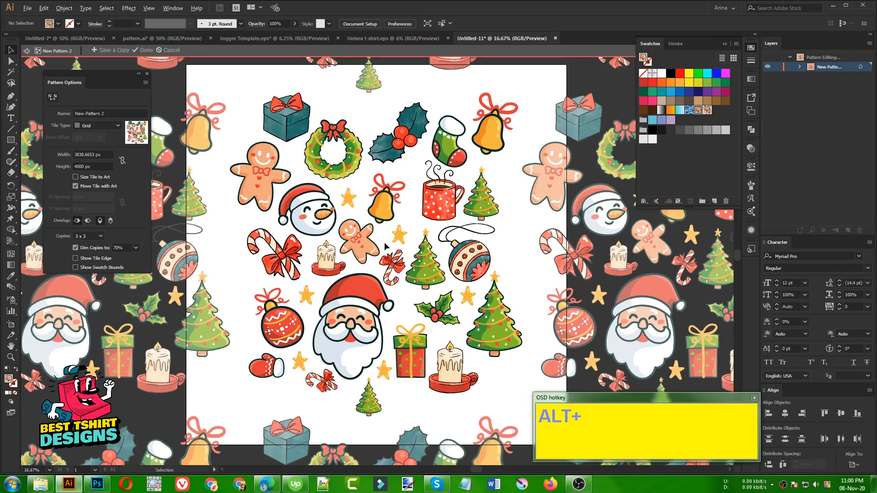
scroll(385, 242, "down", 1)
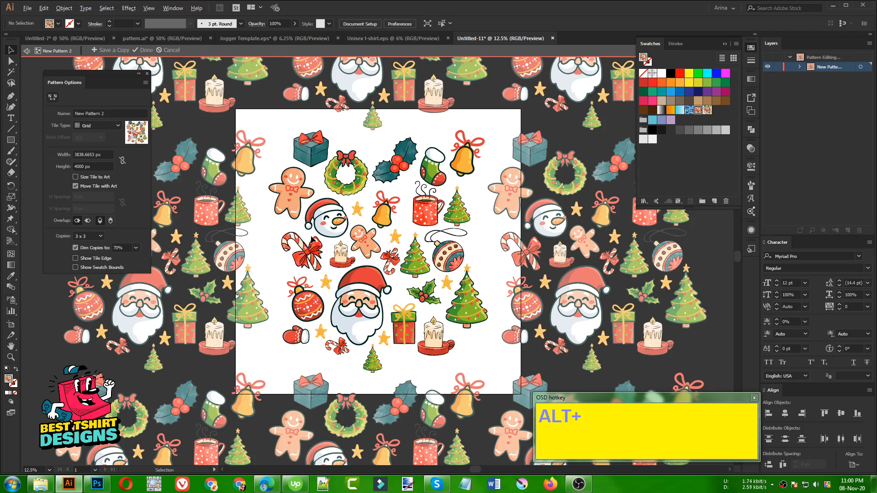
scroll(313, 240, "down", 1)
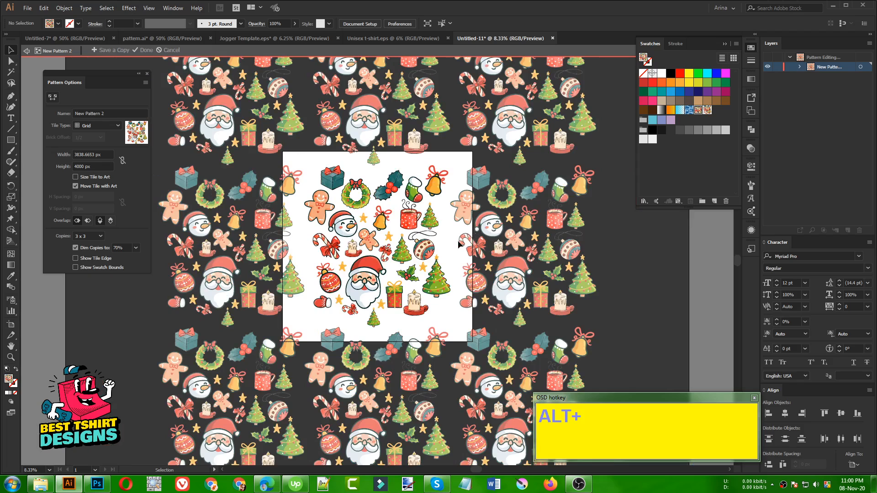
left_click_drag(299, 153, 456, 344)
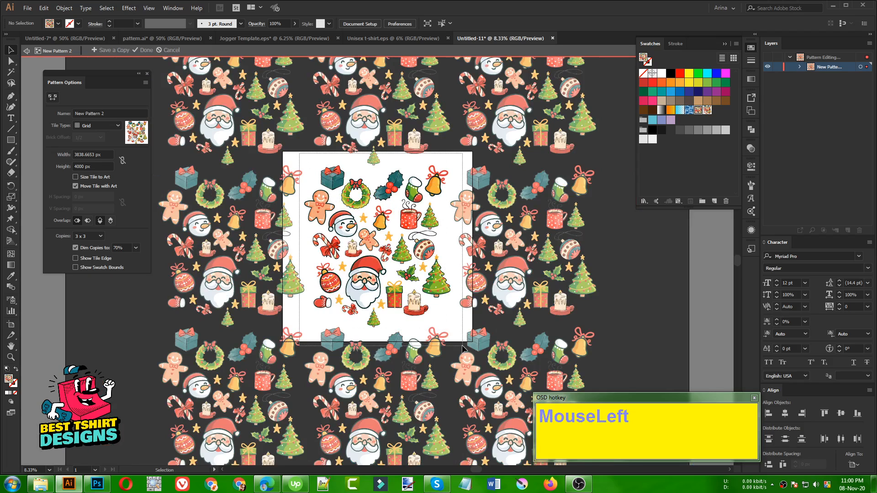
left_click(406, 230)
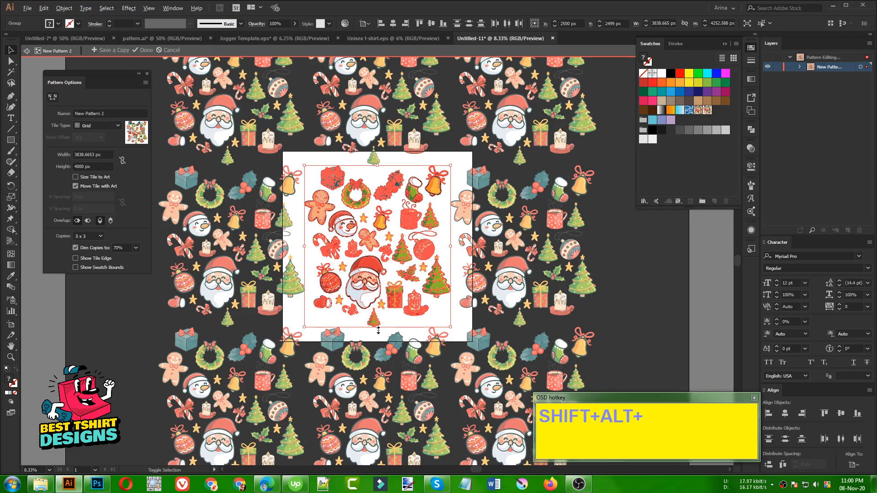
left_click_drag(378, 327, 379, 337)
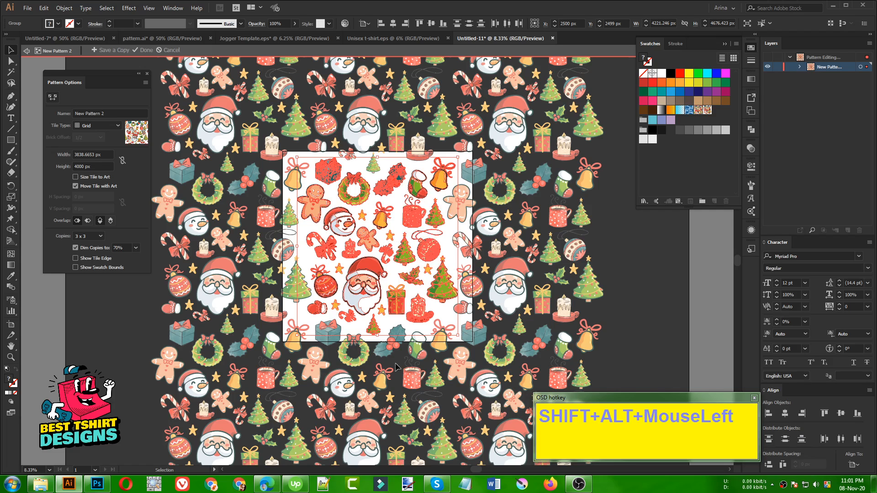
left_click(144, 51)
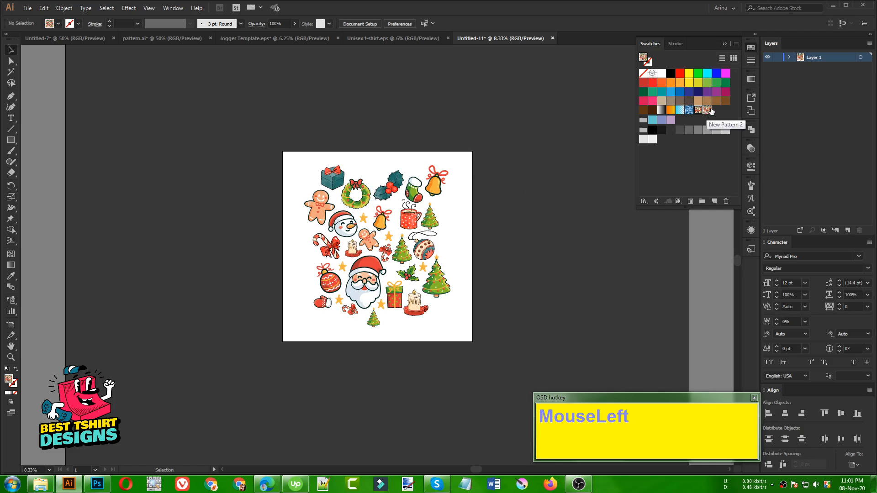
- Delete the loose motifs from the artboard and create a 5000 x 5000 px rectangle in their place
left_click_drag(283, 139, 500, 393)
key("Delete")
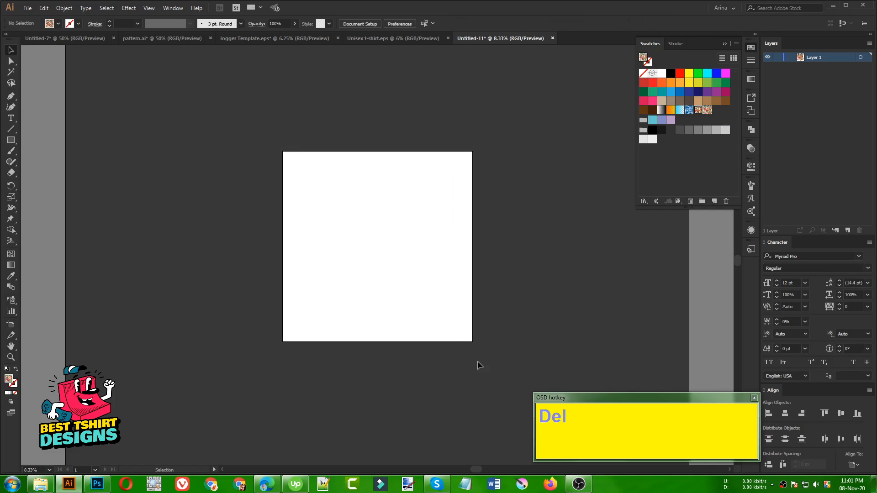
left_click(11, 140)
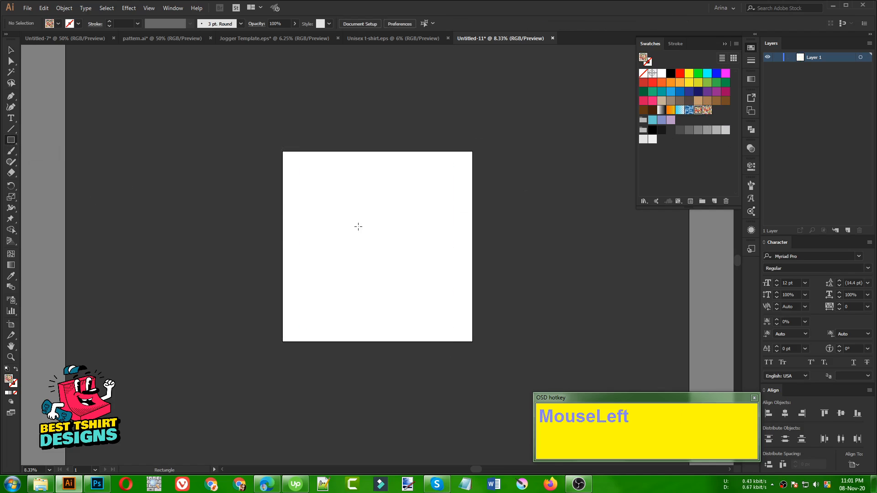
left_click(314, 200)
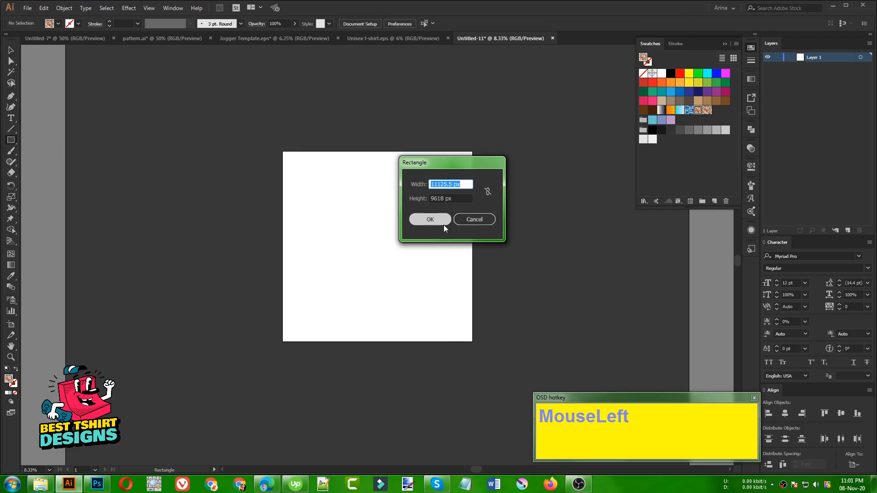
type("5000")
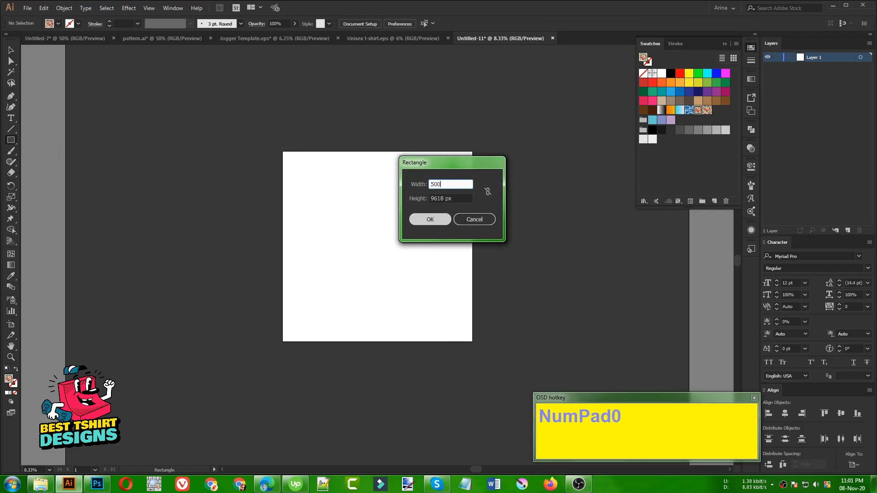
key("Tab")
type("5")
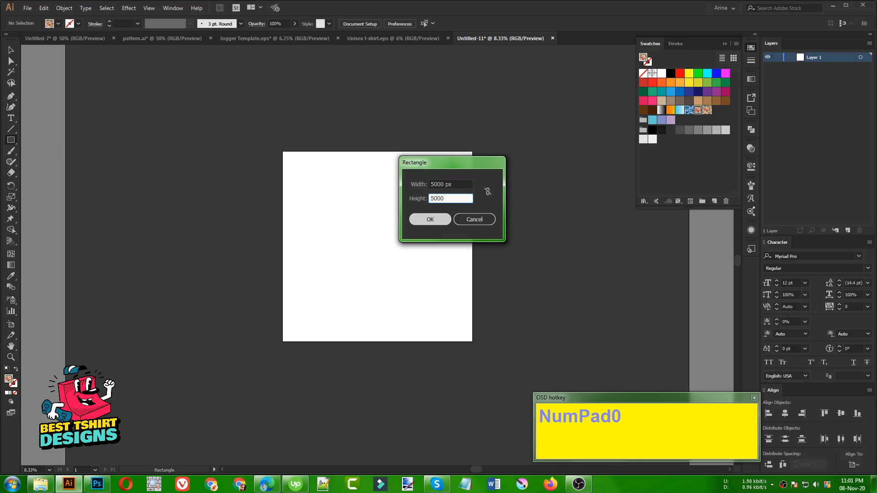
left_click(443, 223)
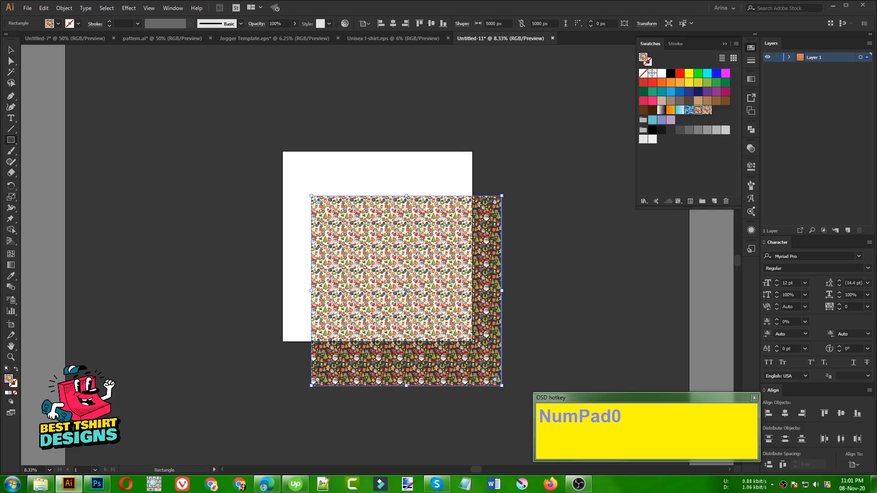
- Center the rectangle horizontally and vertically on the artboard and fill it with the New Pattern 2 swatch
key("v")
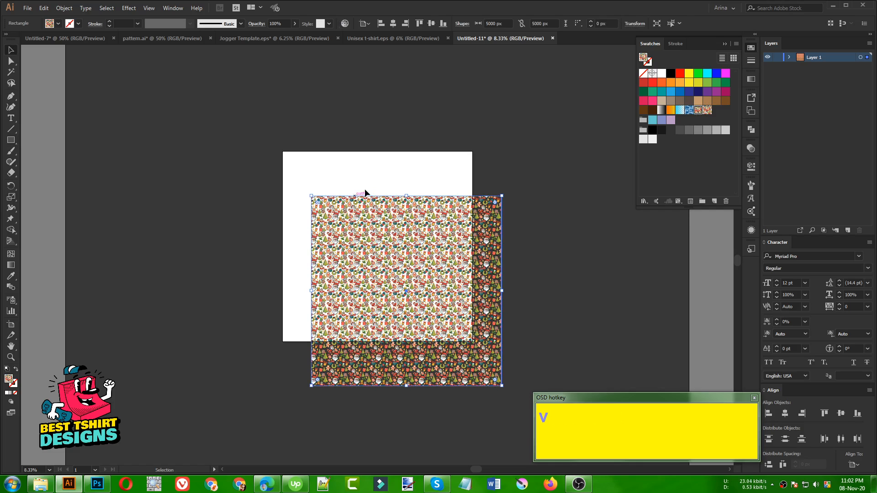
left_click(393, 24)
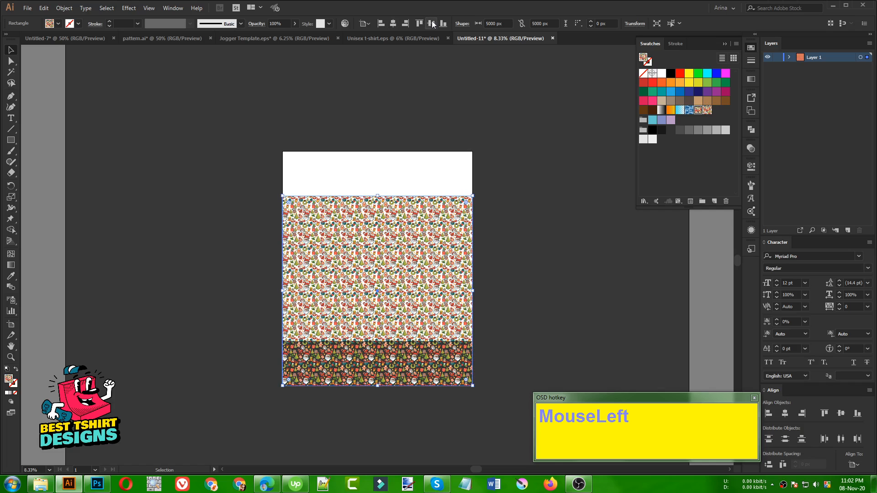
left_click(432, 23)
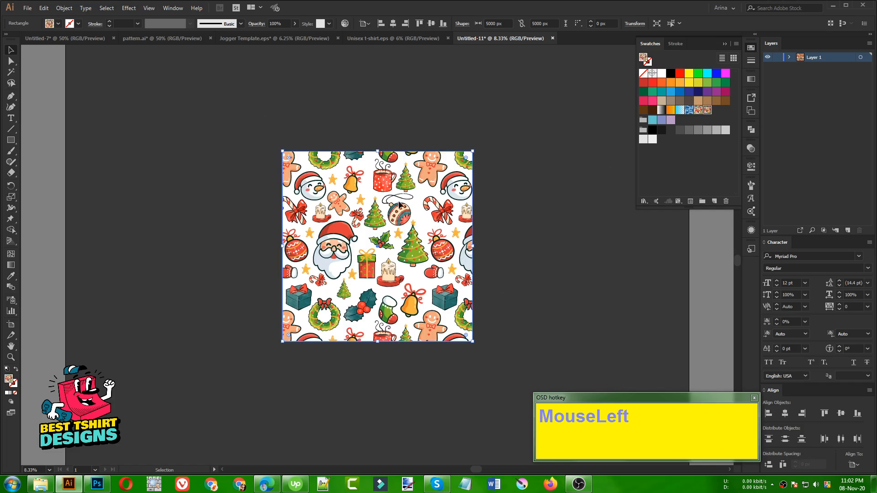
- Copy the 5000 x 5000 px rectangle filled with the enlarged Christmas pattern
left_click_drag(266, 135, 489, 373)
key("ctrl+c")
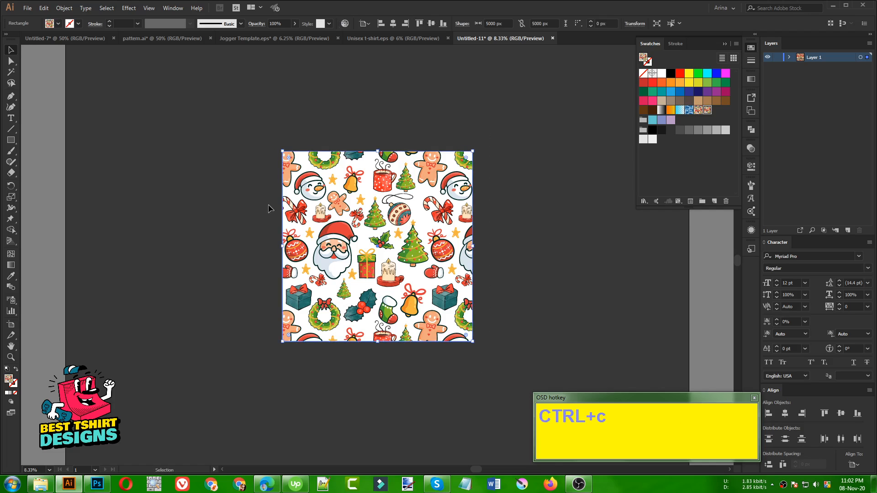
left_click(408, 78)
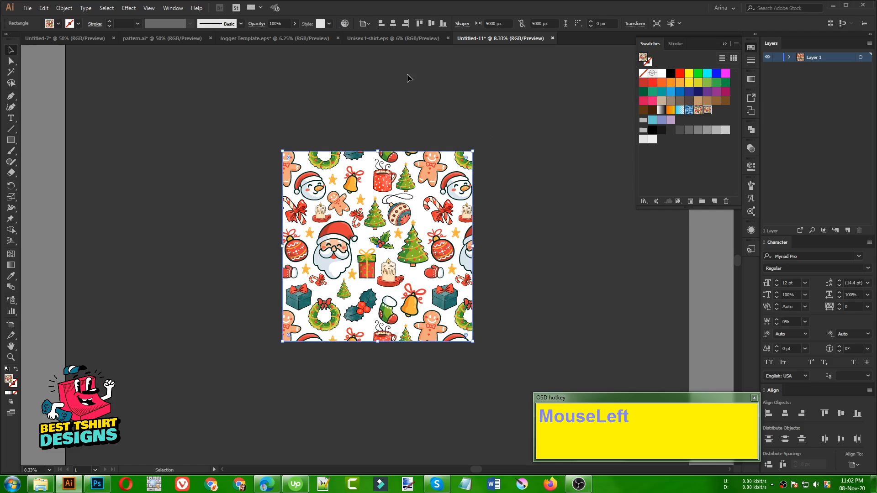
- Paste the copied Christmas pattern rectangle into the Design layer of Unisex t-shirt.eps
left_click(371, 39)
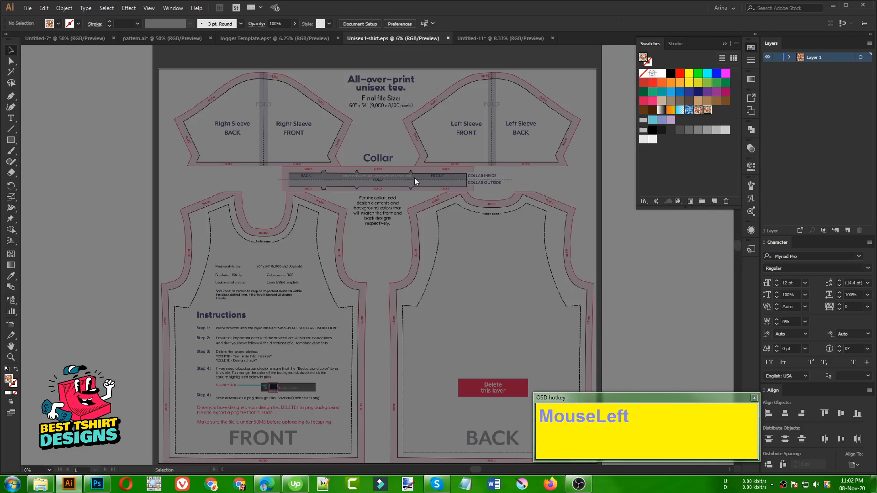
scroll(276, 183, "down", 1, "alt")
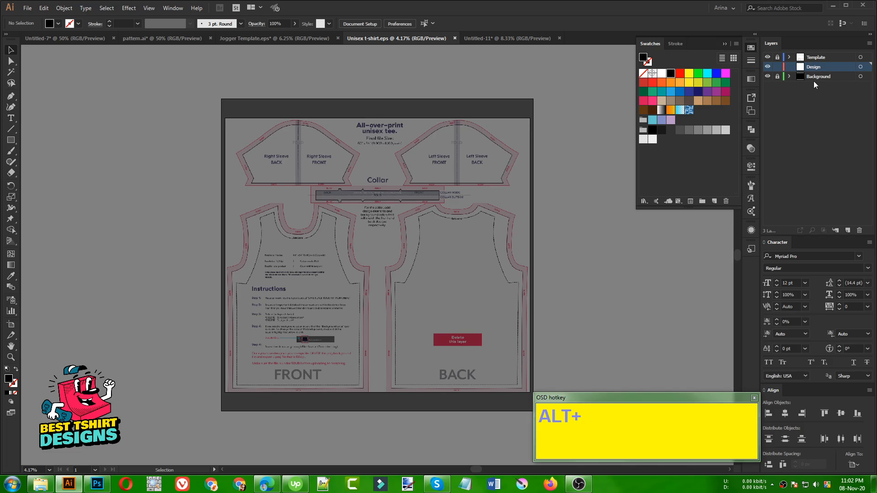
key("ctrl")
key("ctrl+v")
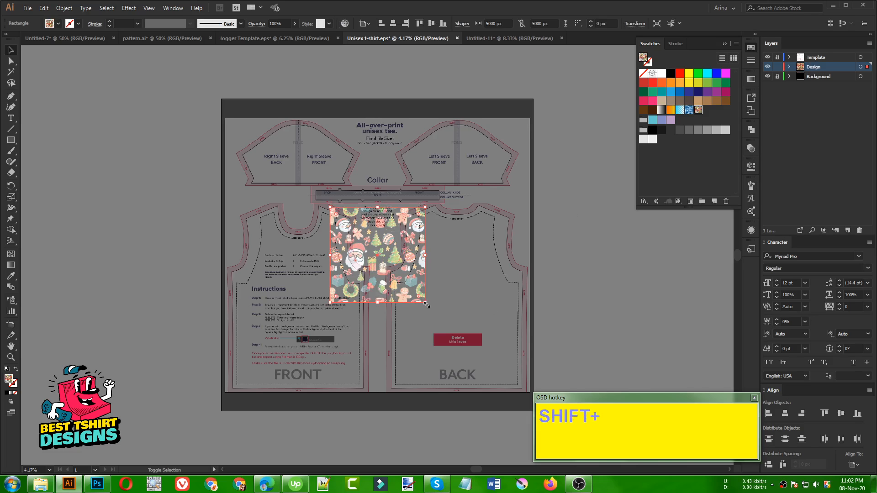
- Try to scale the pasted pattern rectangle proportionally over the t-shirt template, finishing at about 9172 x 9172 px
left_click_drag(425, 305, 538, 408)
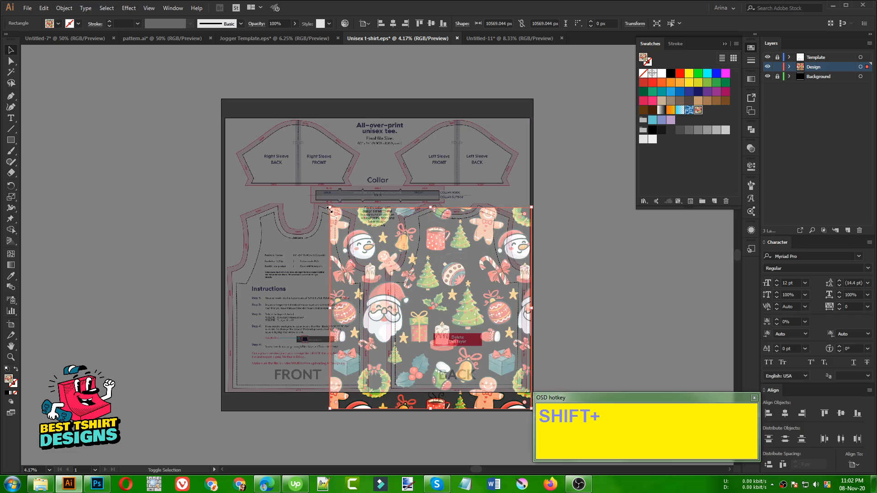
left_click_drag(330, 208, 212, 103)
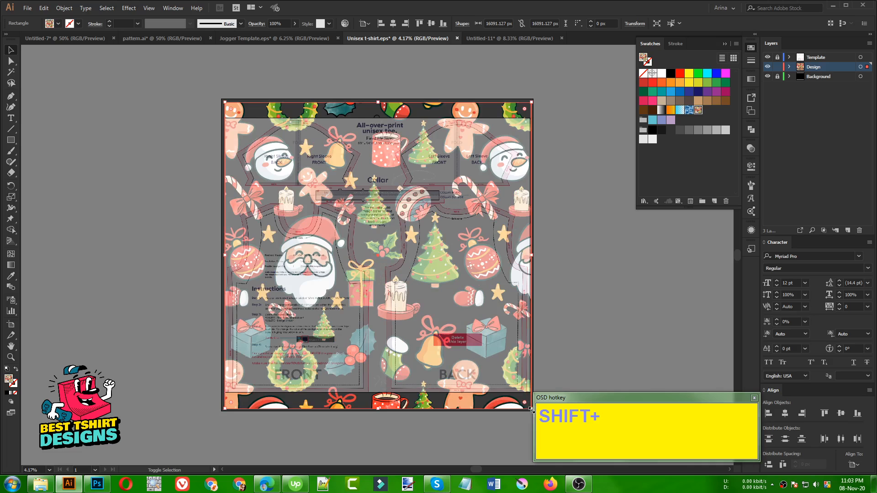
left_click_drag(529, 408, 465, 344)
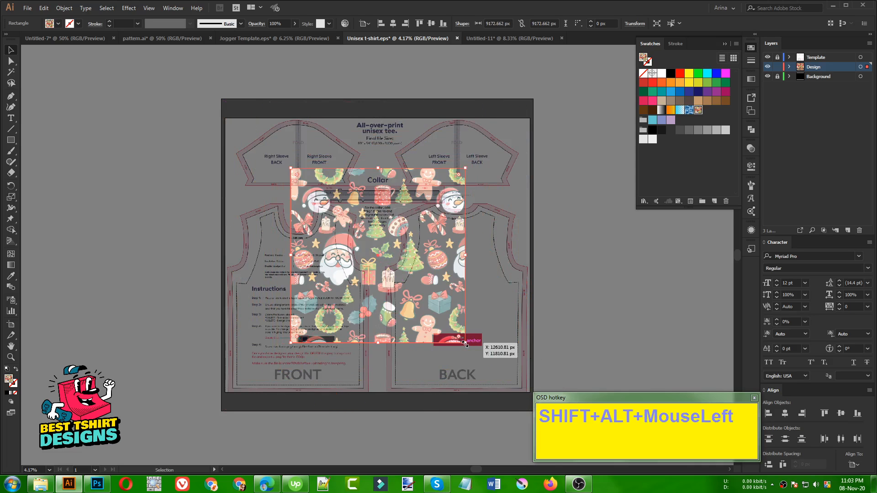
- Delete the pasted rectangle and cover the whole t-shirt template with a new pattern-filled rectangle of about 16184 x 14584 px
key("Delete")
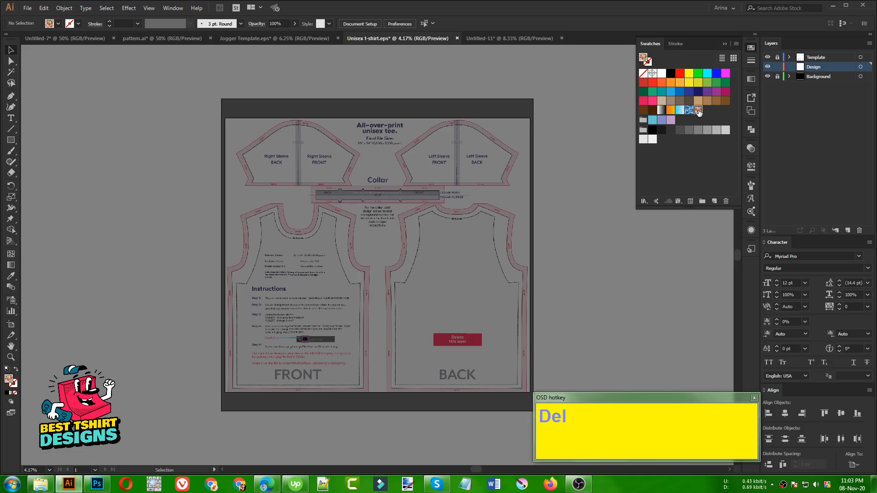
left_click(14, 141)
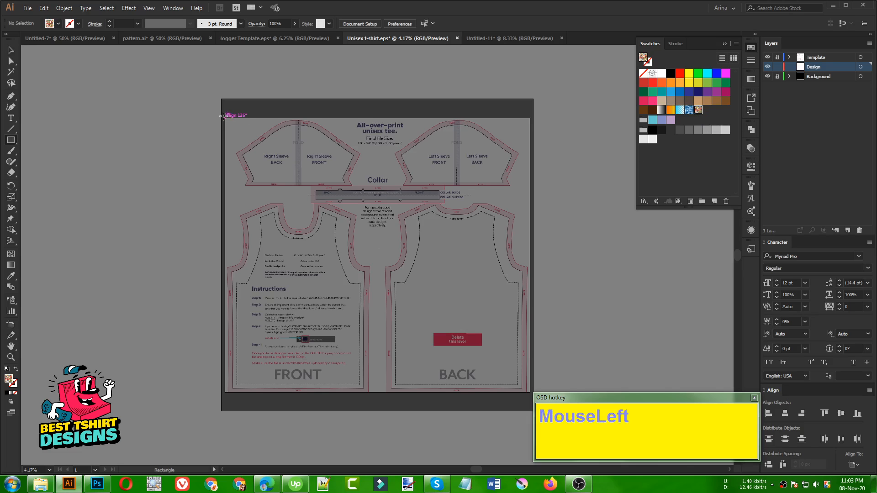
left_click_drag(224, 116, 531, 392)
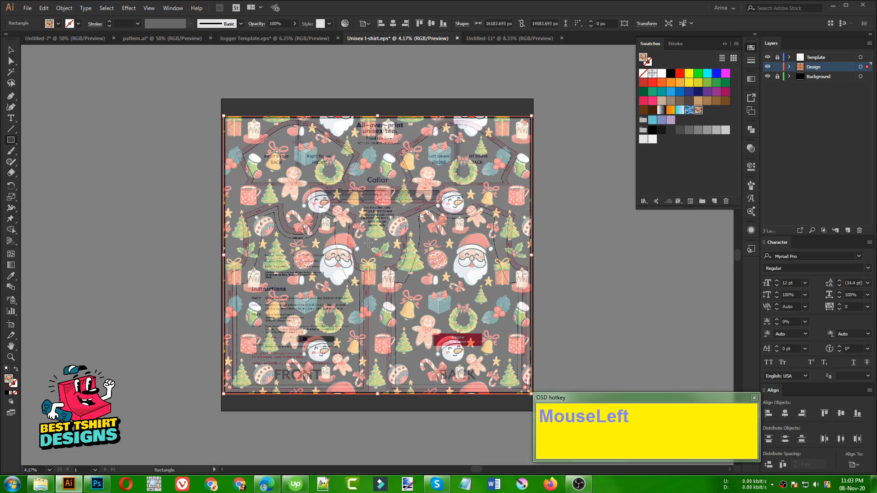
key("v")
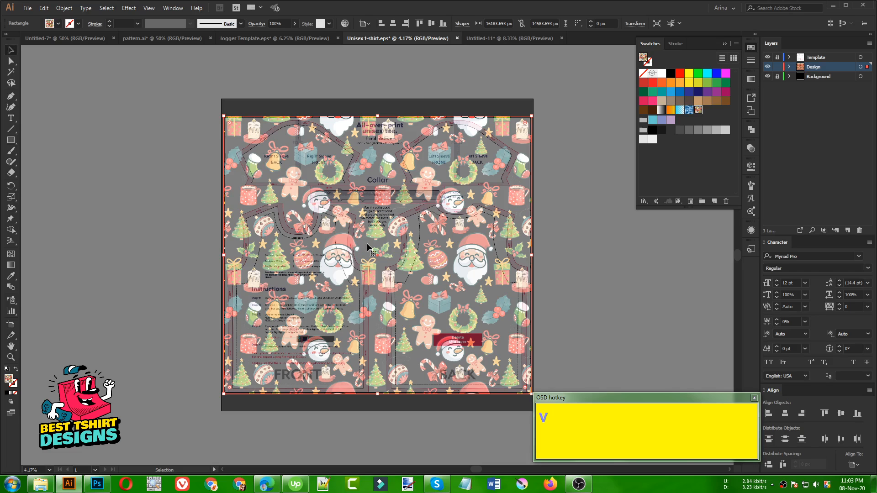
left_click(539, 152)
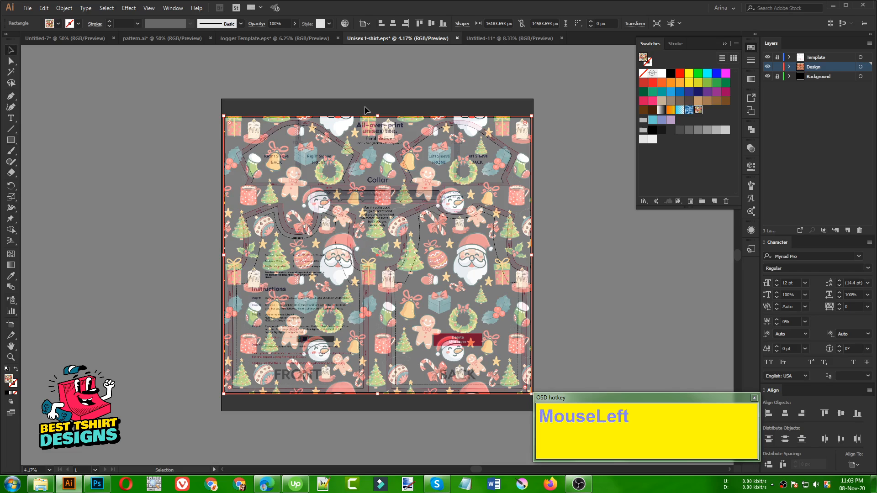
- Preview the t-shirt pattern without the Template layer and compare it with the artwork in pattern.ai and Untitled-11
left_click(767, 58)
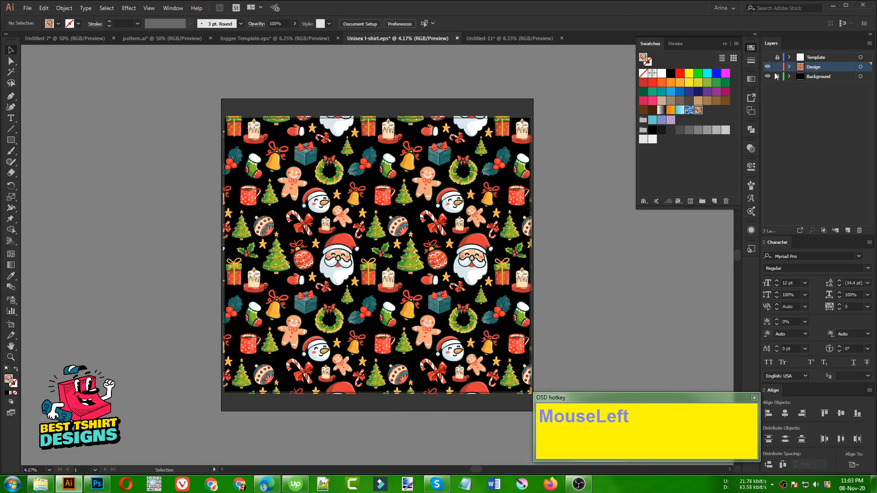
left_click(768, 58)
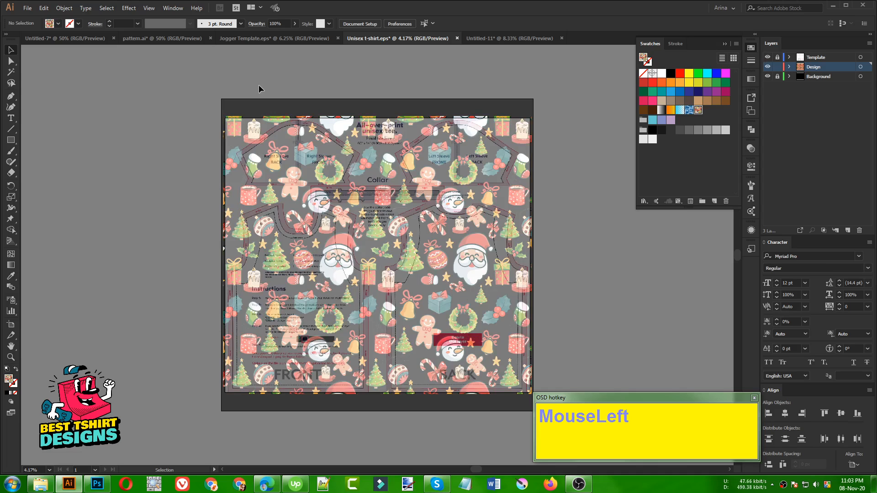
left_click(179, 39)
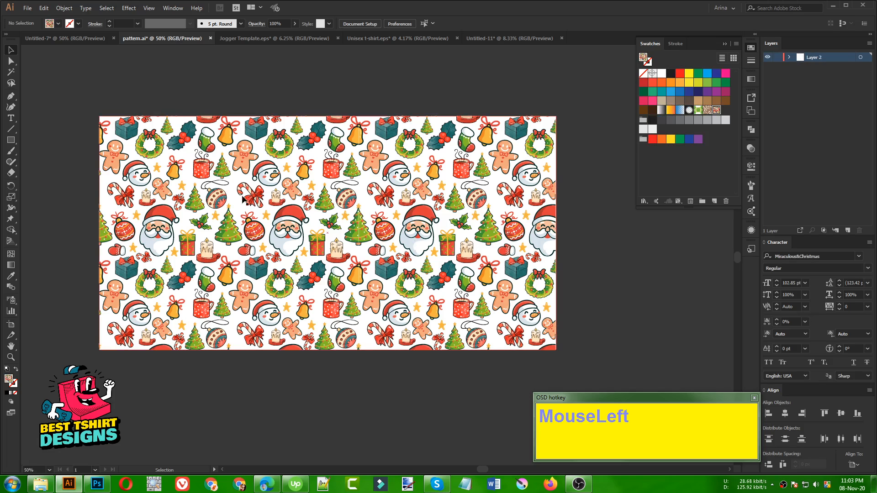
left_click(497, 39)
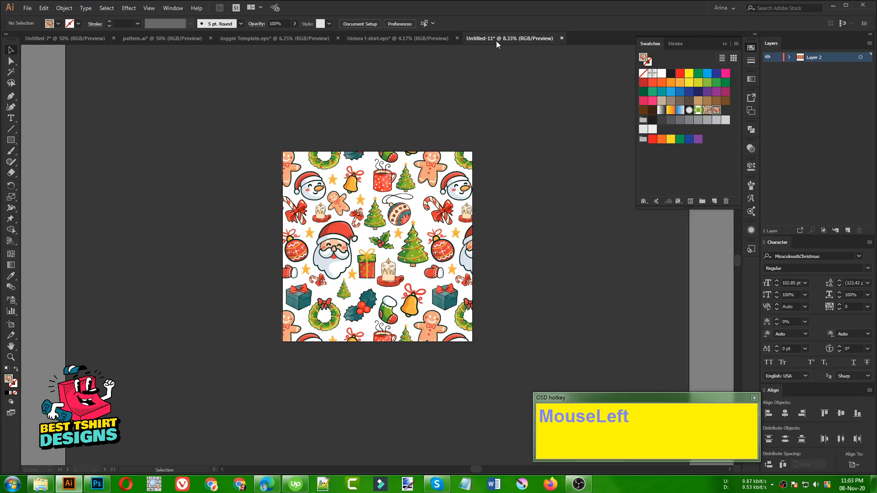
left_click(406, 38)
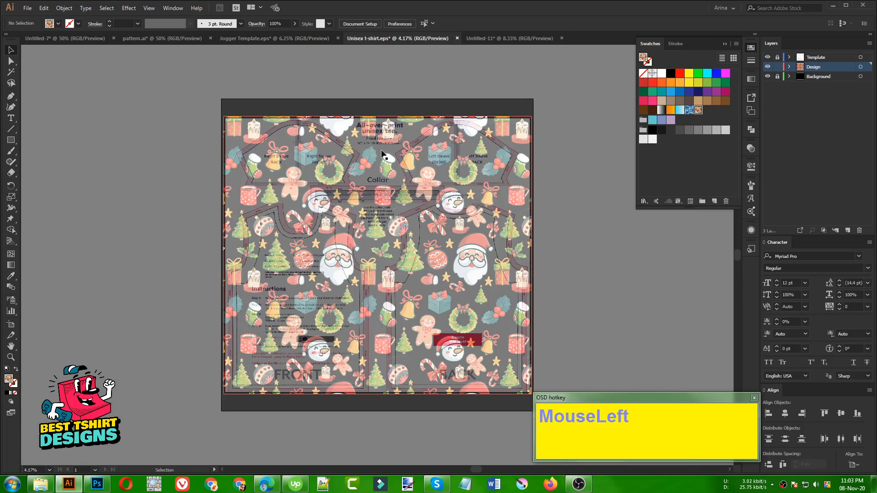
- Hide the Template layer and export the t-shirt artboard as a 1x PNG named US
left_click(767, 58)
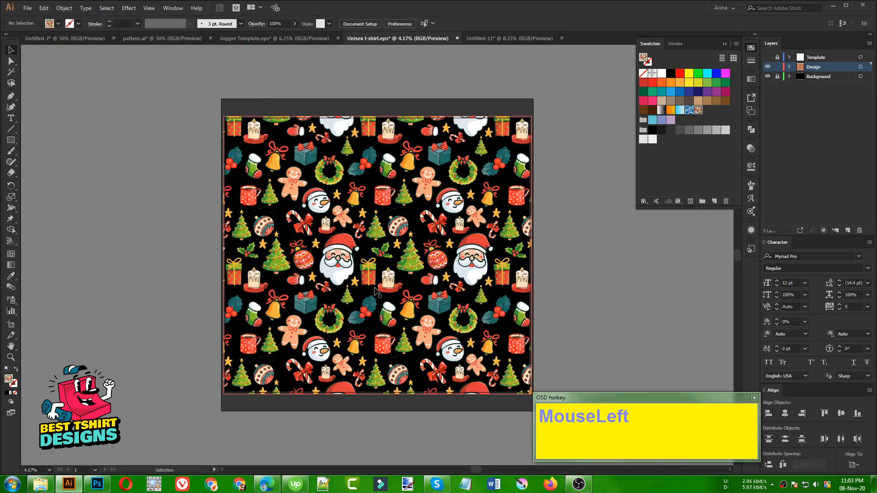
key("ctrl+alt")
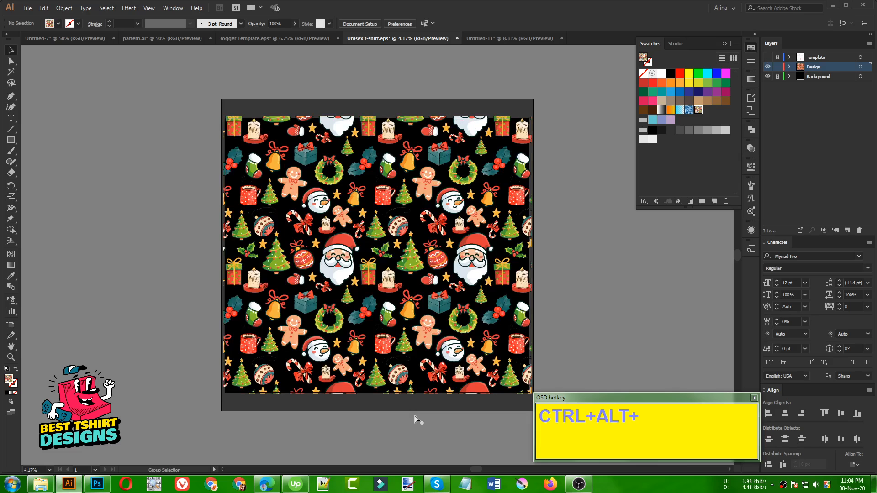
key("ctrl+alt+e")
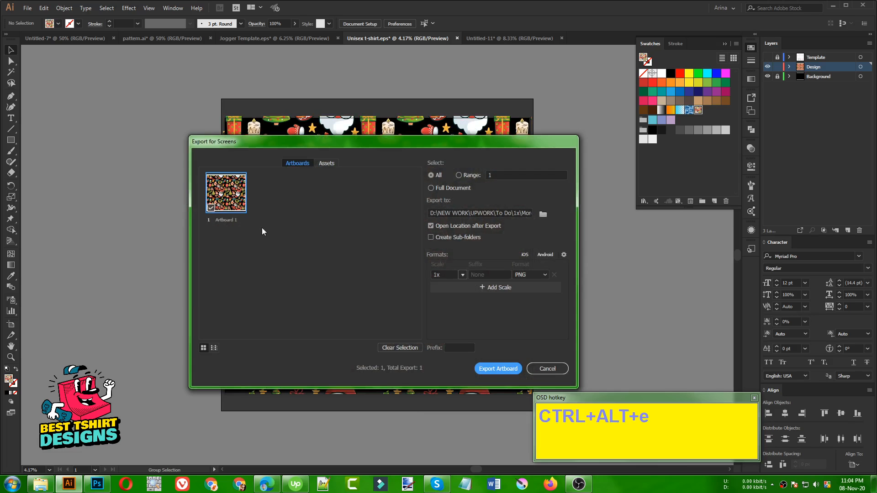
left_click(229, 216)
type("U")
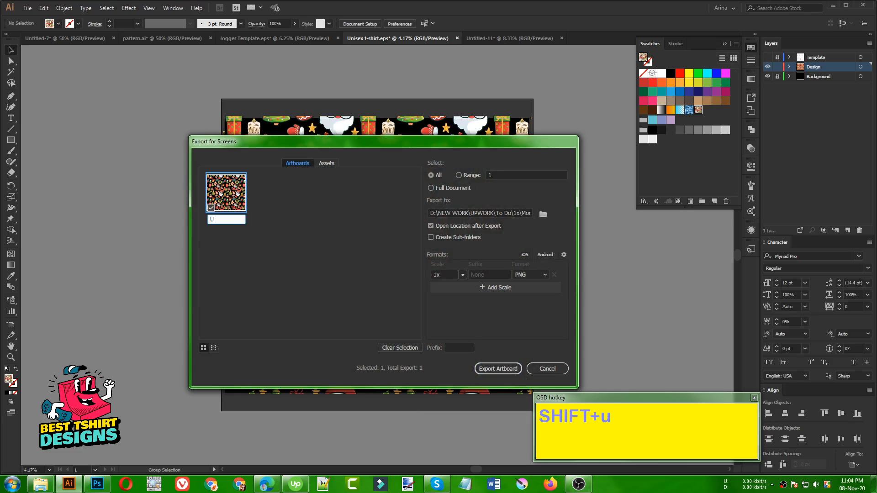
type("S")
left_click(264, 228)
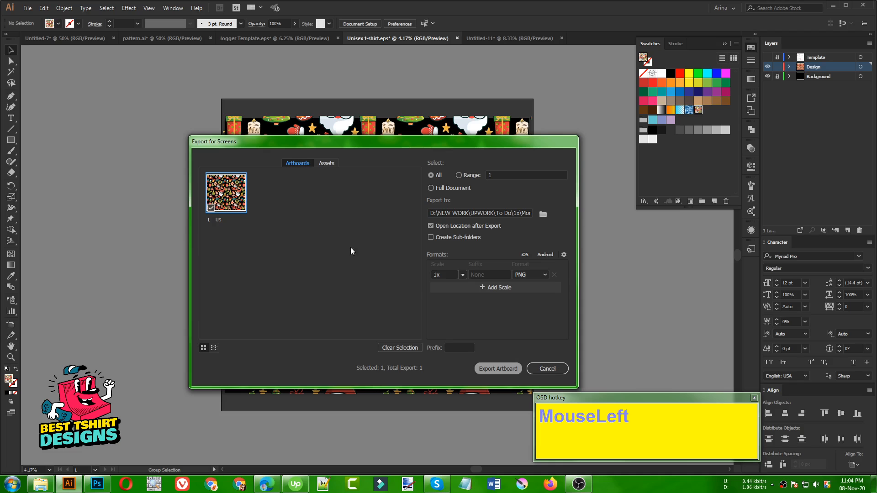
key("F10")
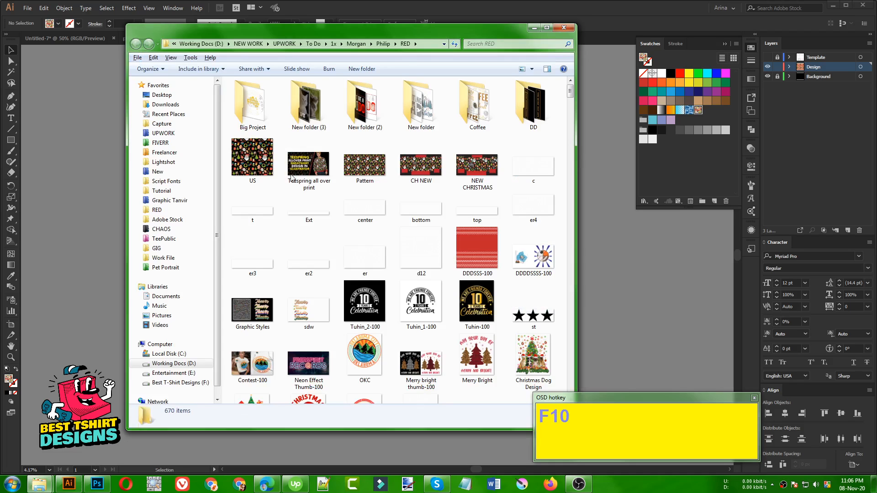
- Check the file details of the exported US image in its folder and close the folder window
left_click(270, 167)
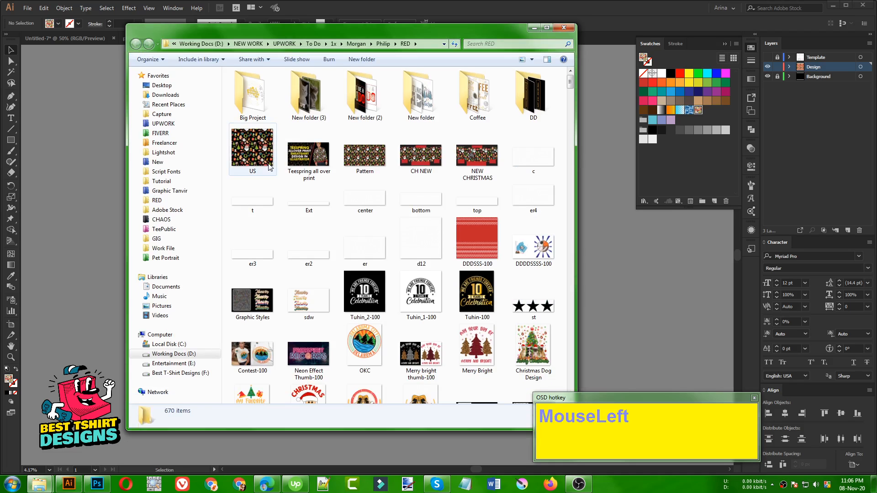
left_click(266, 158)
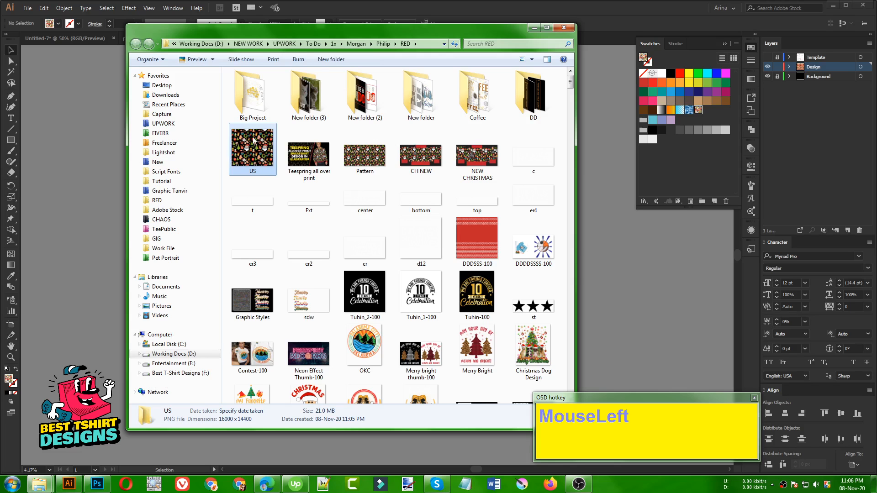
left_click(559, 29)
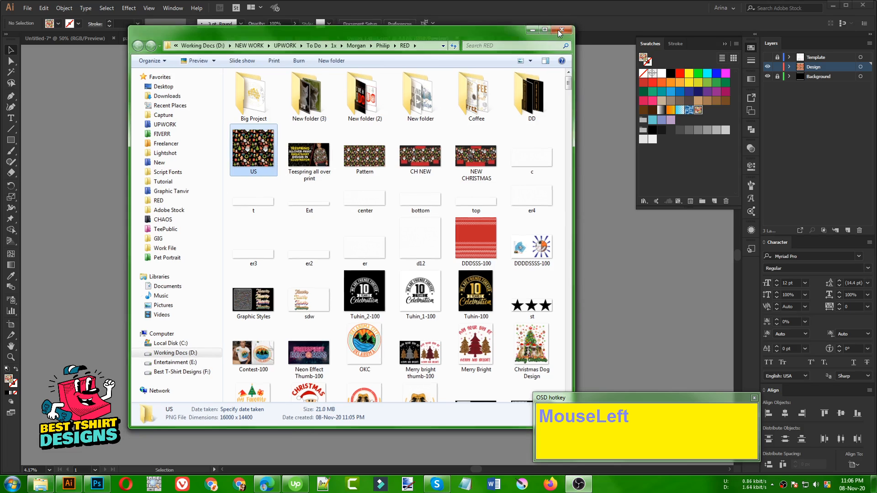
- Paste the 5000 x 5000 px pattern rectangle into Jogger Template.eps on the Design Layer and align it to the artboard's upper-left corner
left_click(299, 135)
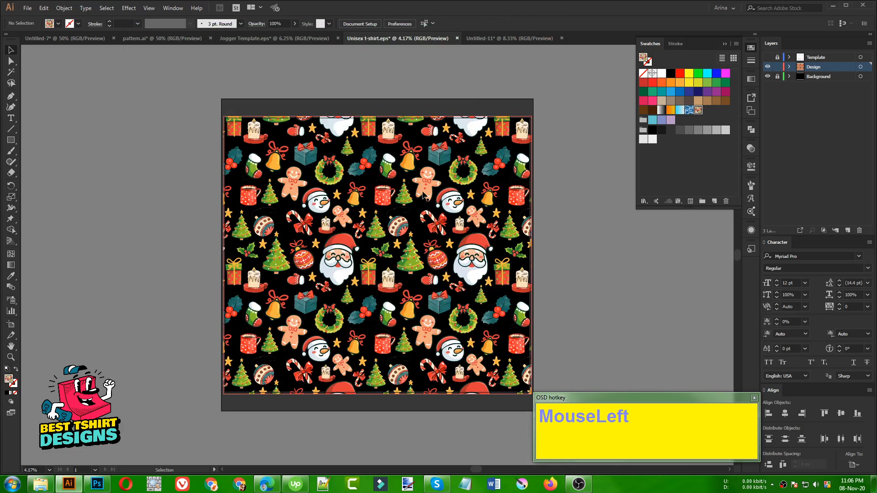
key("ctrl+c")
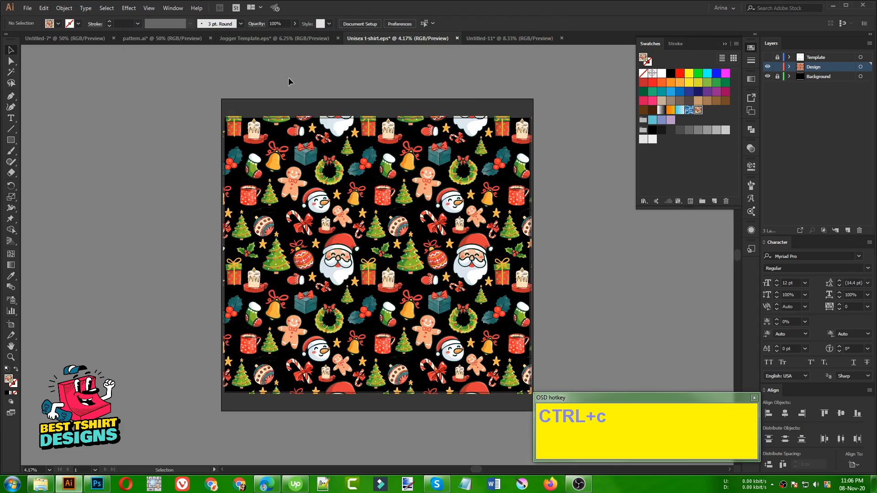
left_click(258, 39)
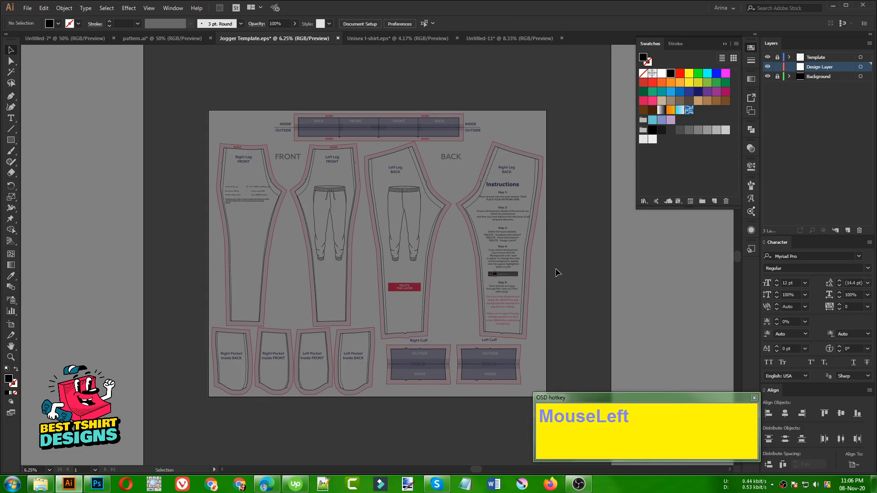
key("ctrl+v")
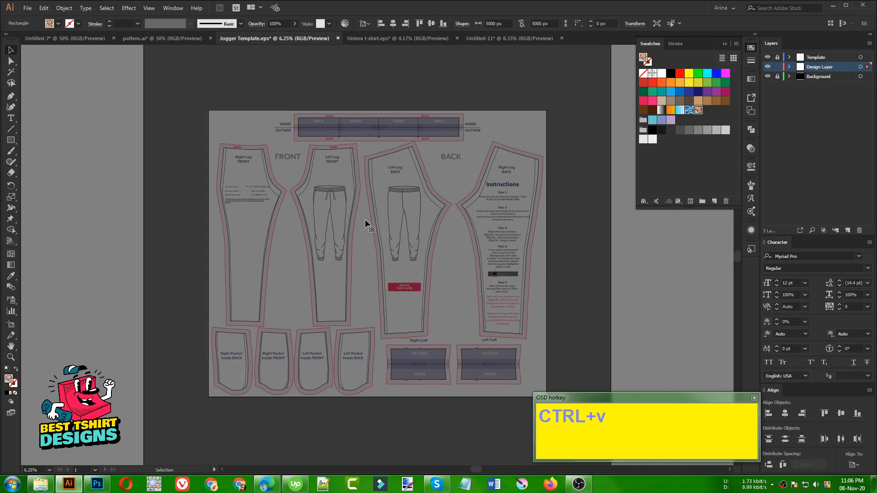
left_click_drag(318, 199, 238, 142)
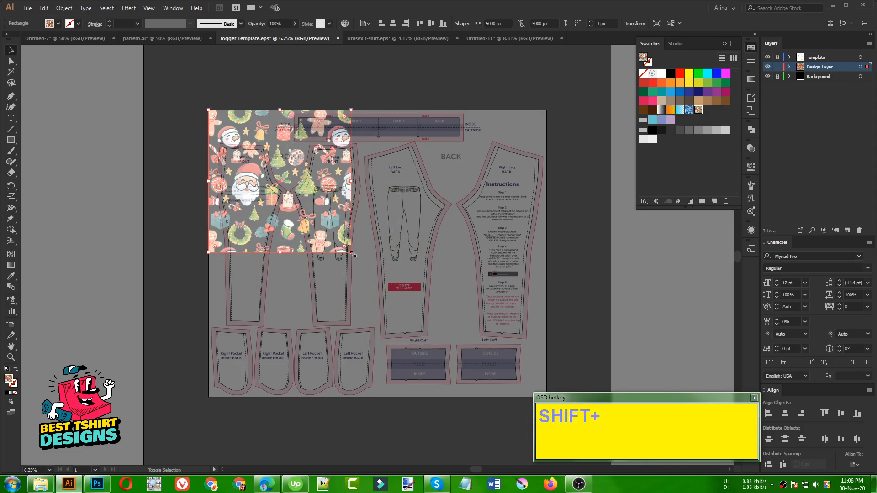
- Stretch the rectangle over the whole jogger template to about 12074 x 10304 px and refill it with the Christmas pattern swatch
left_click_drag(351, 252, 550, 401)
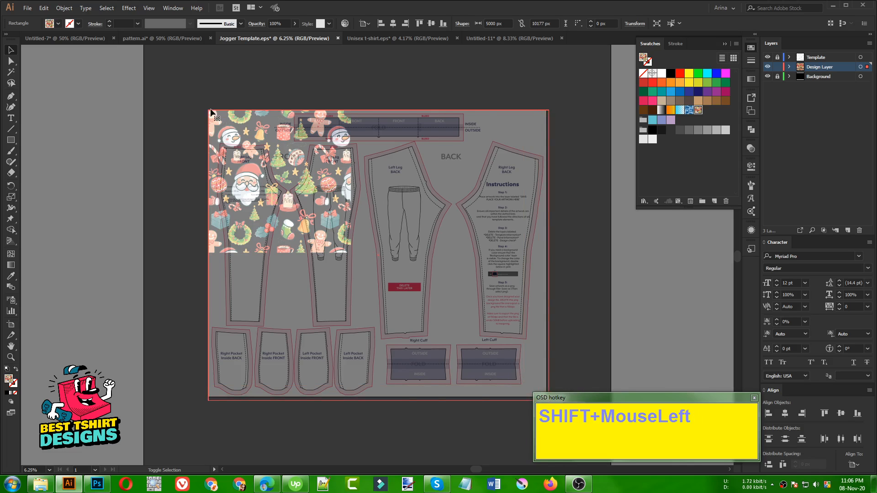
left_click_drag(208, 110, 204, 107)
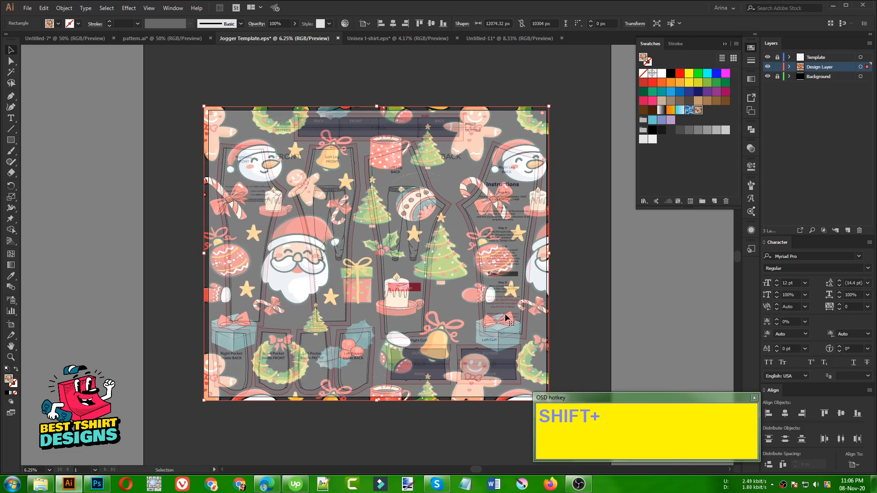
left_click(698, 111)
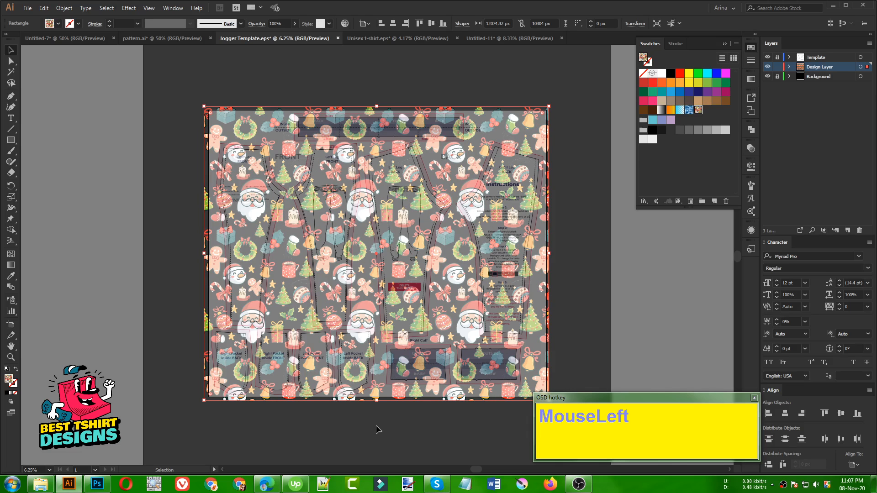
left_click(393, 404)
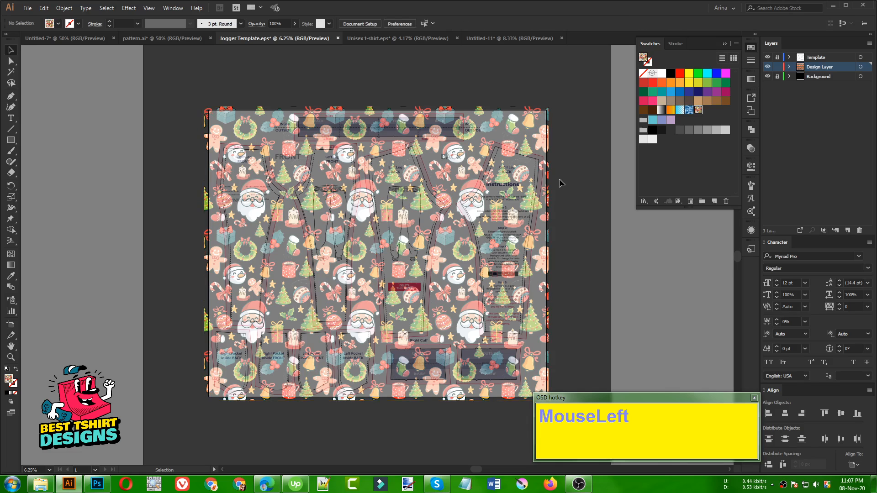
- Hide the Design Layer in the jogger template and add a new layer directly above it
left_click(768, 67)
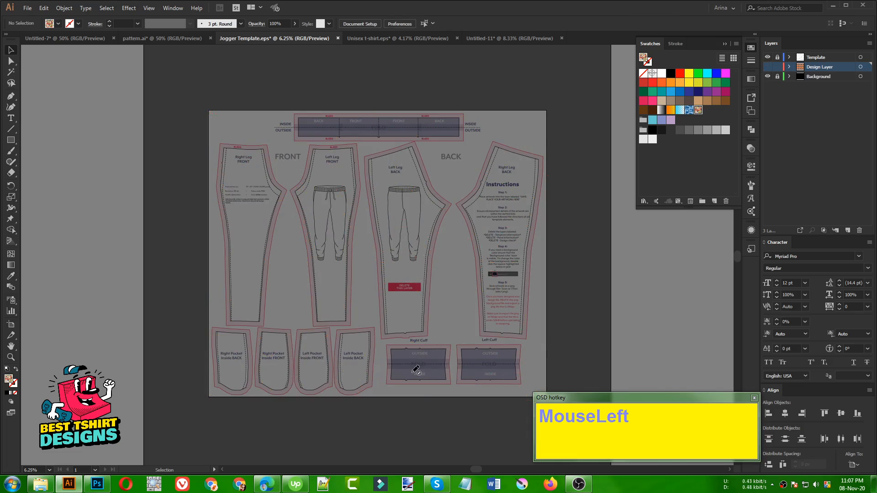
scroll(433, 372, "up", 1, "alt")
scroll(432, 372, "up", 2)
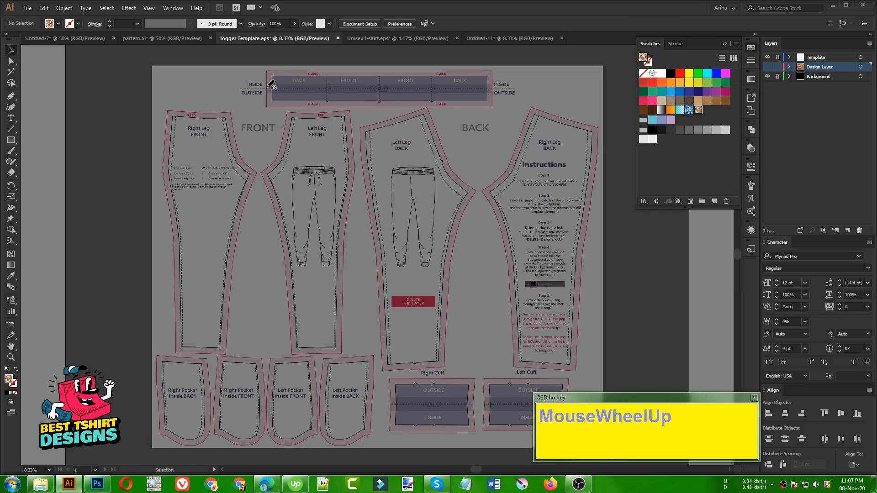
scroll(505, 182, "down", 1)
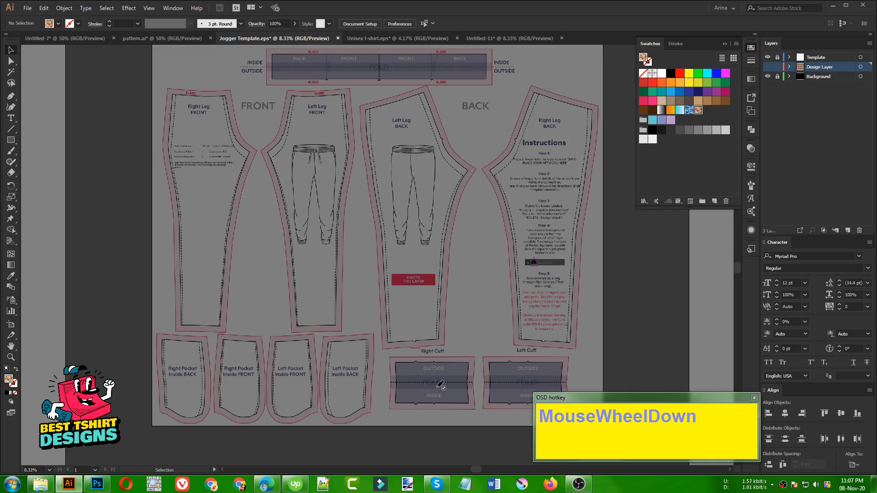
left_click(845, 230)
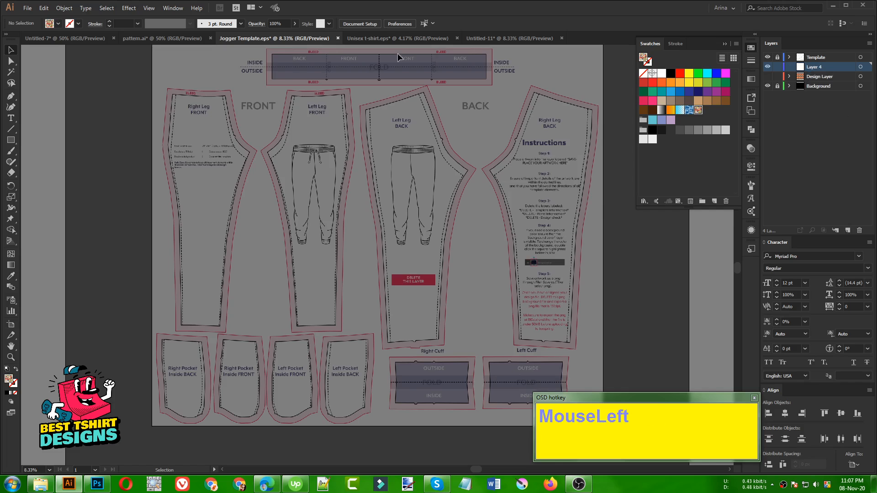
- Draw a black-filled rectangle over the waistband panel on the new layer, fitted to its bleed outline at about 5945 x 972 px
scroll(396, 50, "up", 4)
scroll(402, 88, "down", 2)
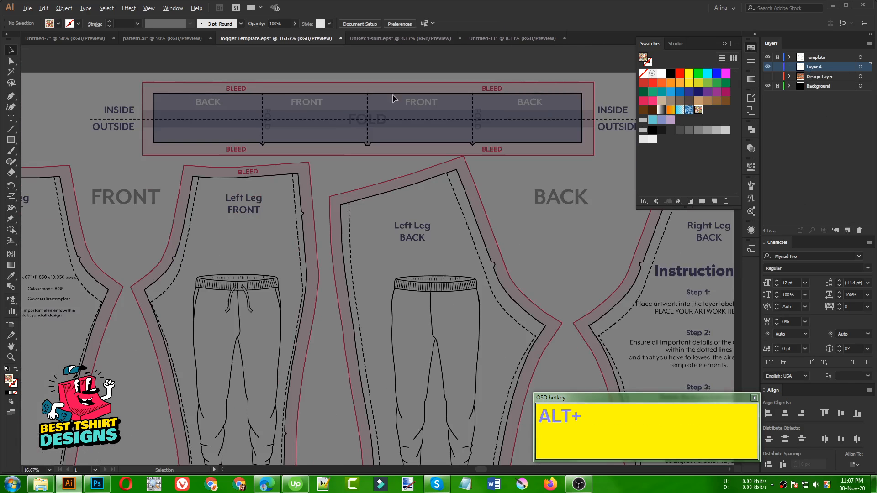
left_click(8, 142)
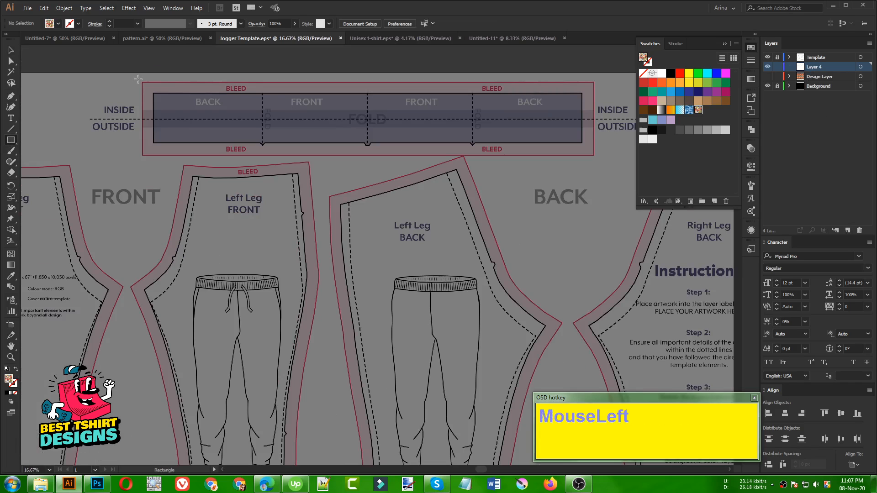
left_click_drag(138, 78, 593, 155)
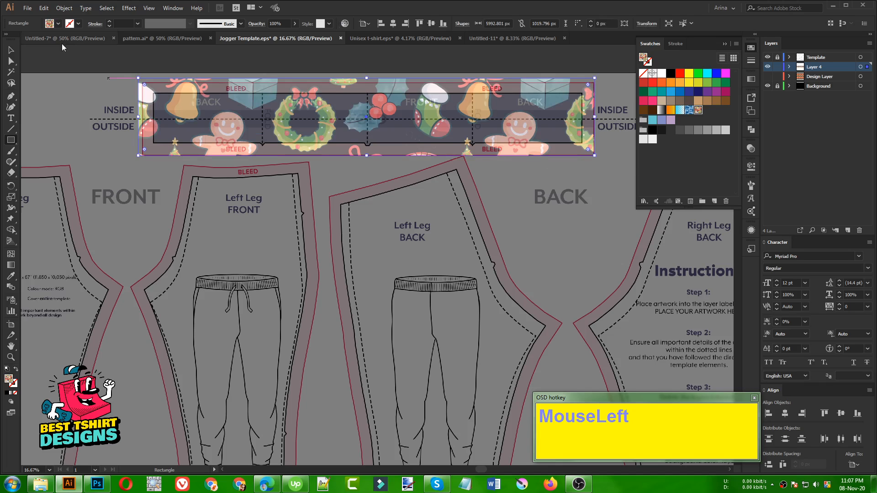
left_click(670, 73)
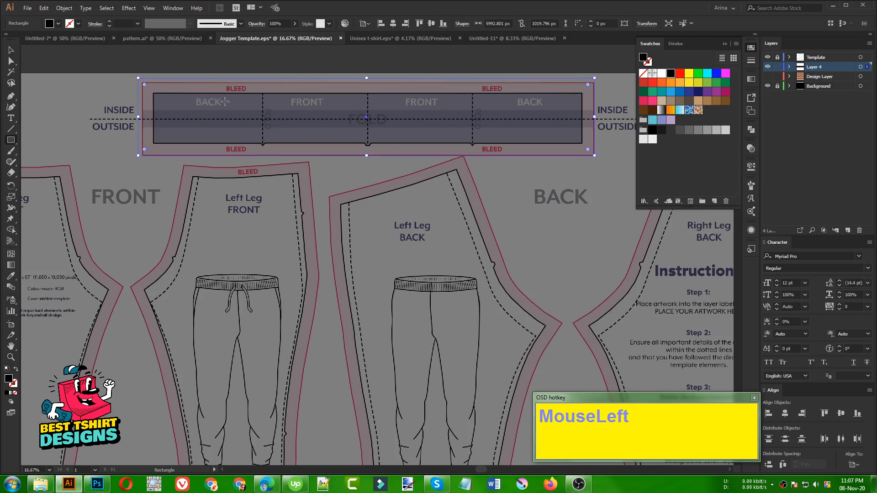
key("v")
left_click_drag(139, 78, 142, 83)
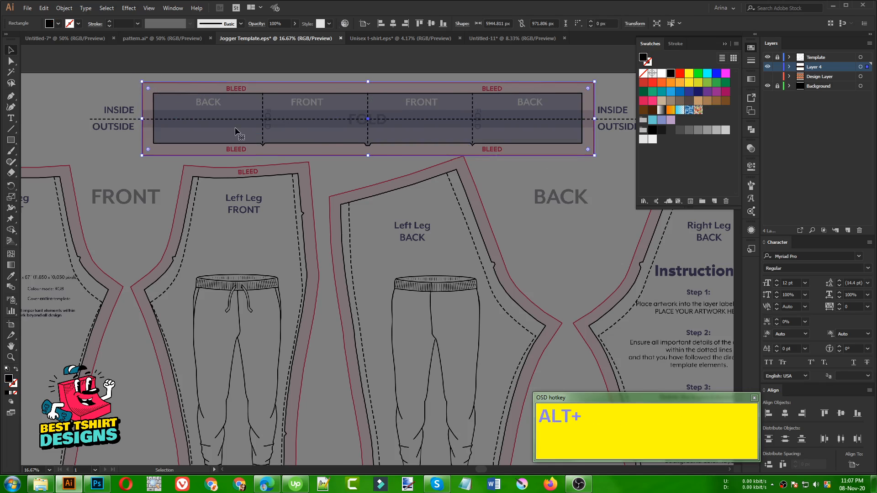
- Draw a black rectangle of about 4877 x 1506 px covering both the right and left cuff panels
scroll(234, 132, "down", 1, "alt")
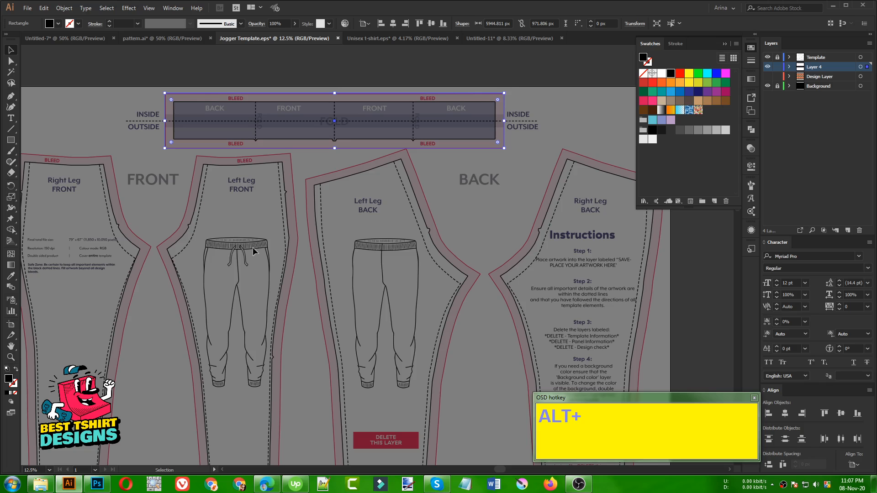
scroll(274, 143, "down", 2, "alt")
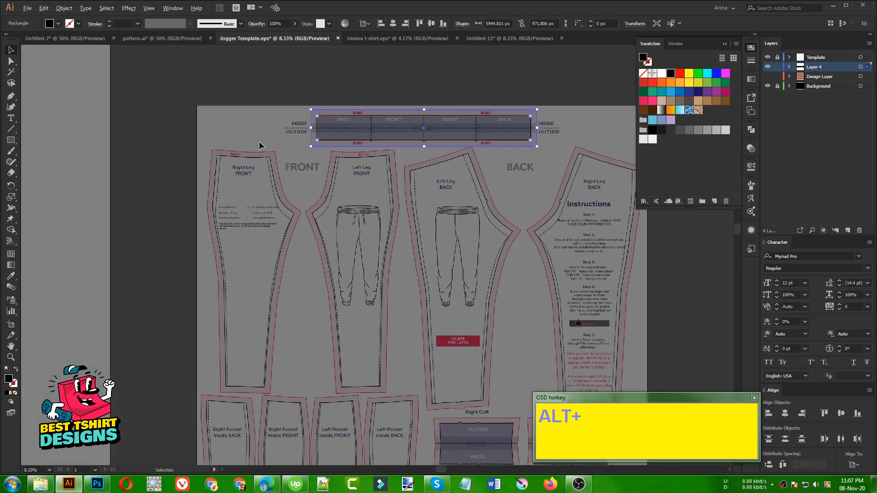
scroll(553, 390, "up", 3, "alt")
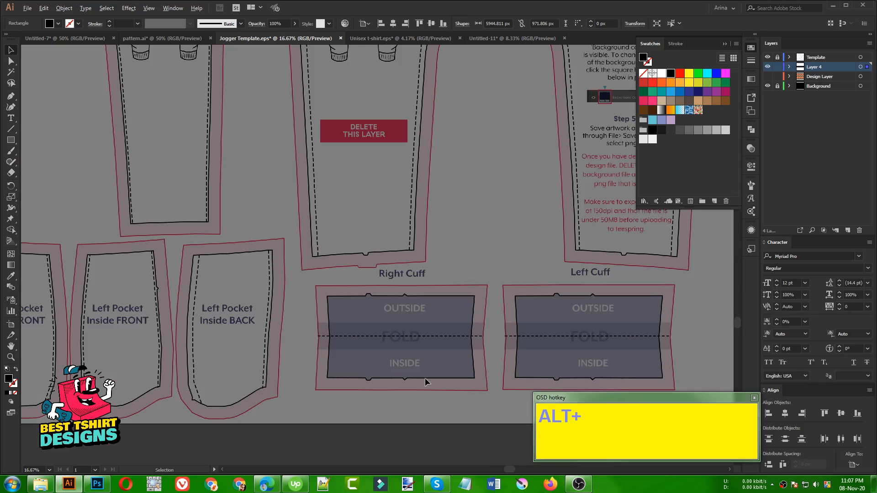
left_click_drag(511, 355, 393, 297)
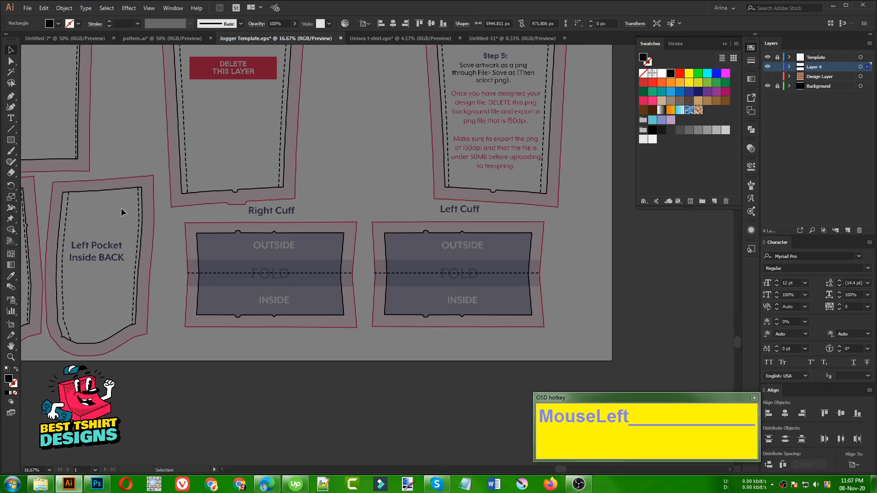
left_click(11, 141)
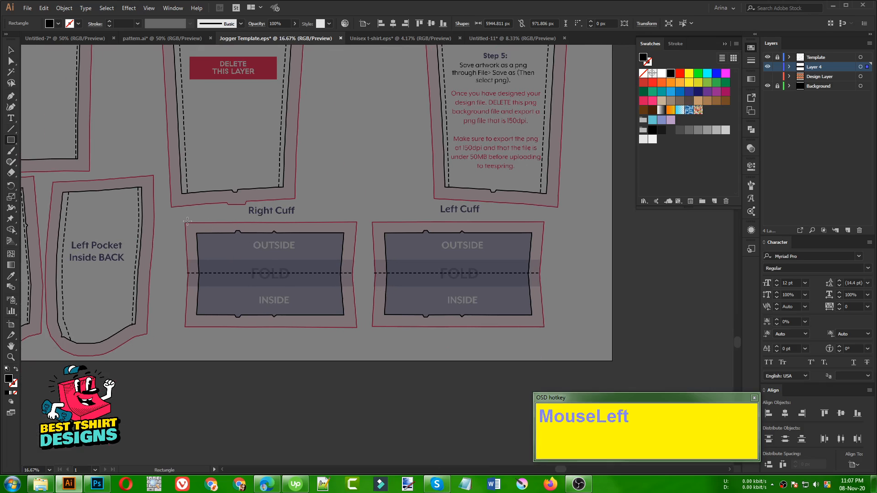
left_click_drag(181, 221, 552, 334)
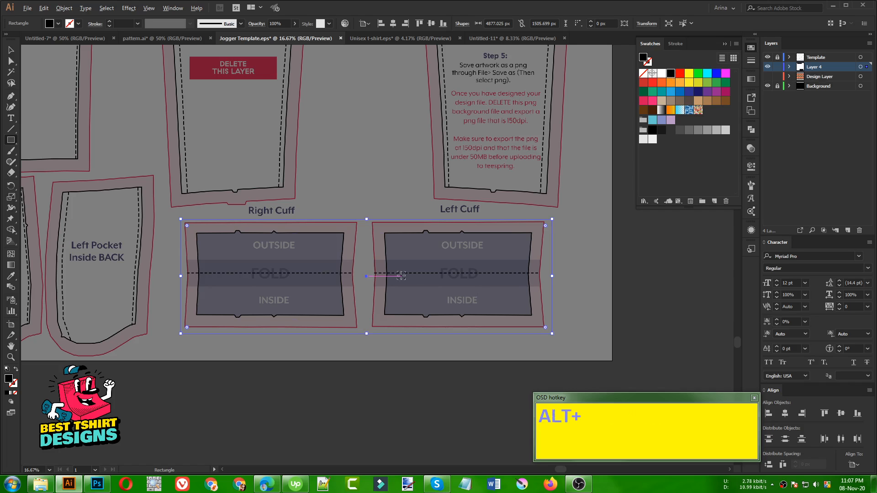
scroll(410, 275, "down", 3, "alt")
key("v")
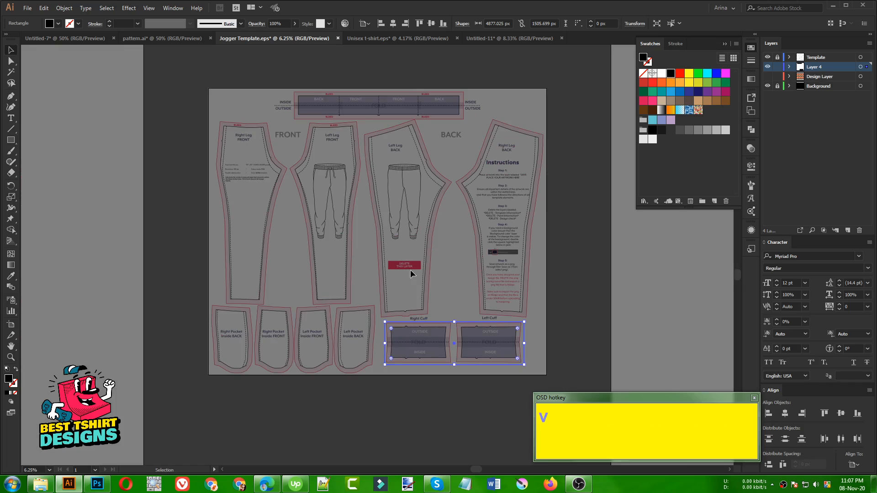
- Show the Design Layer, hide the Template layer and deselect the cuff rectangle
left_click(767, 78)
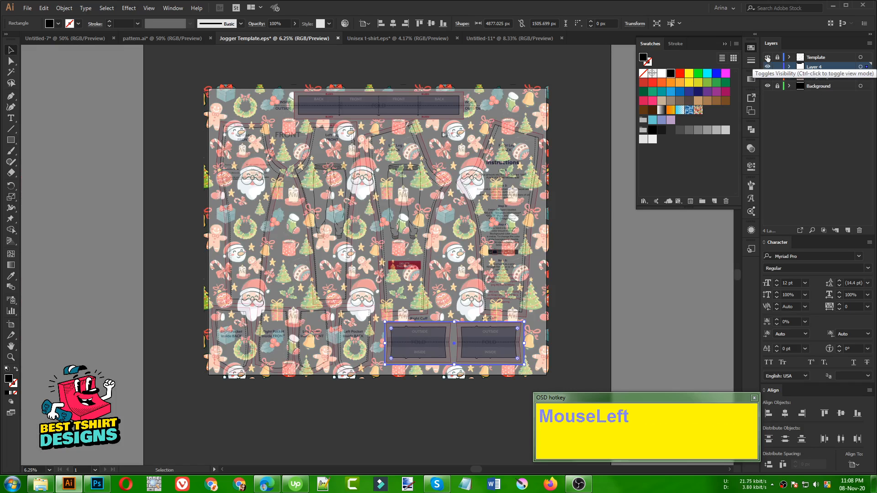
left_click(767, 58)
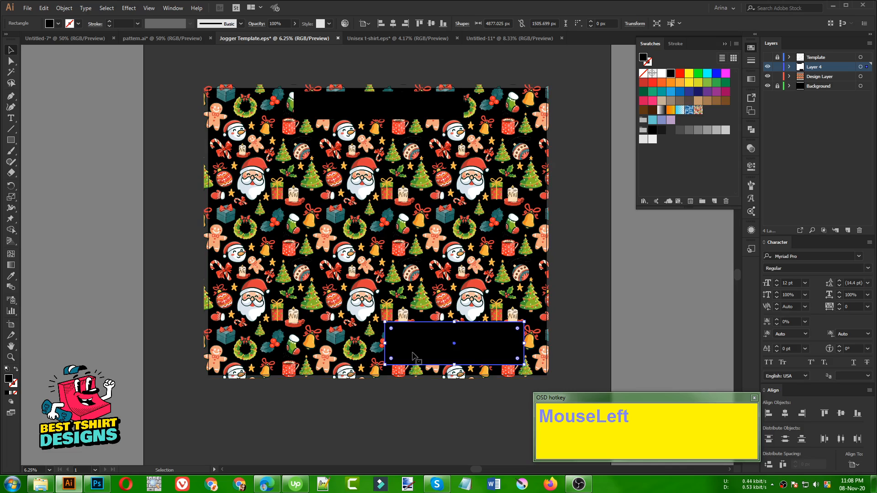
left_click(388, 401)
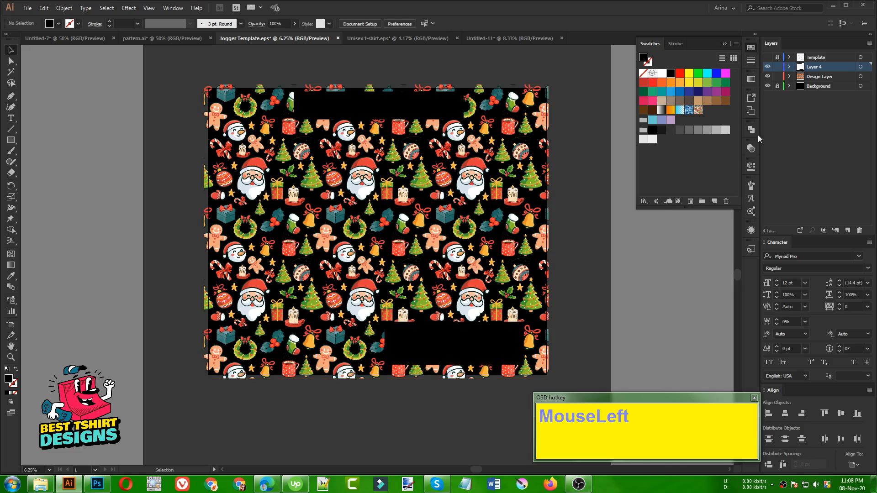
- Compare the black waistband and cuff areas with the template by toggling the Design Layer and Template visibility
left_click(767, 76)
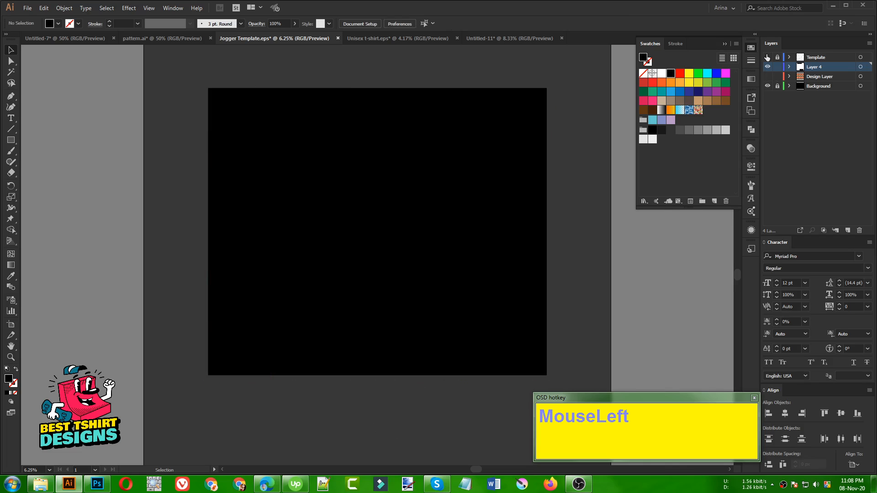
left_click(767, 57)
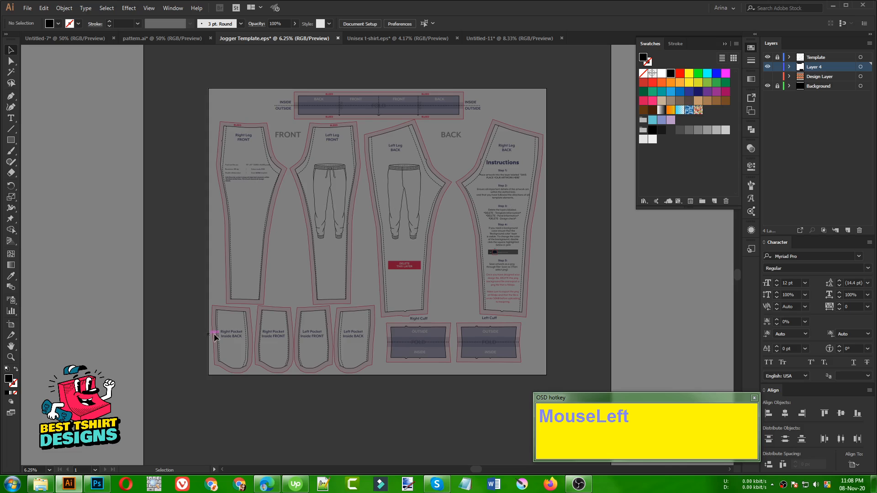
left_click(767, 77)
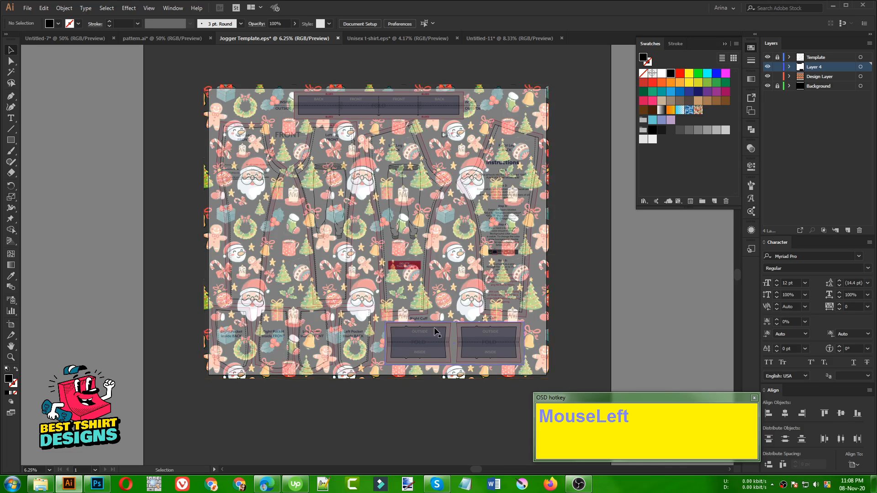
left_click(767, 57)
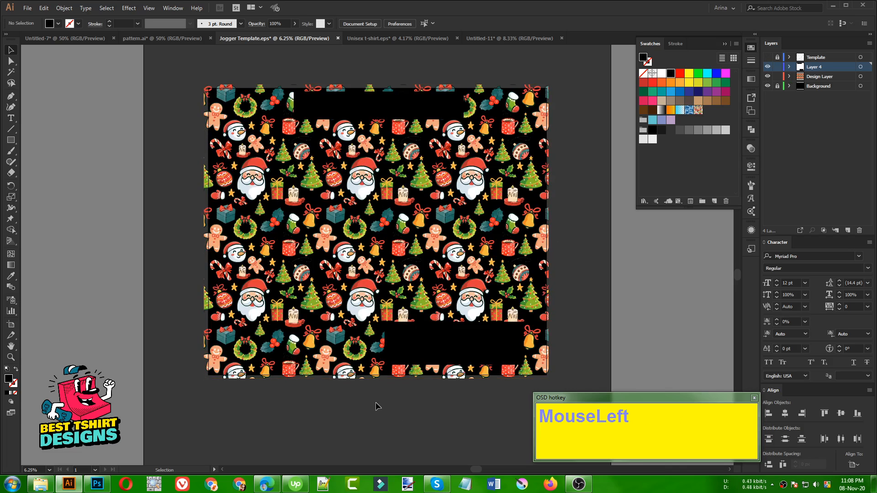
- Export the jogger artboard as a 1x PNG named JJ and close the folder window
key("ctrl")
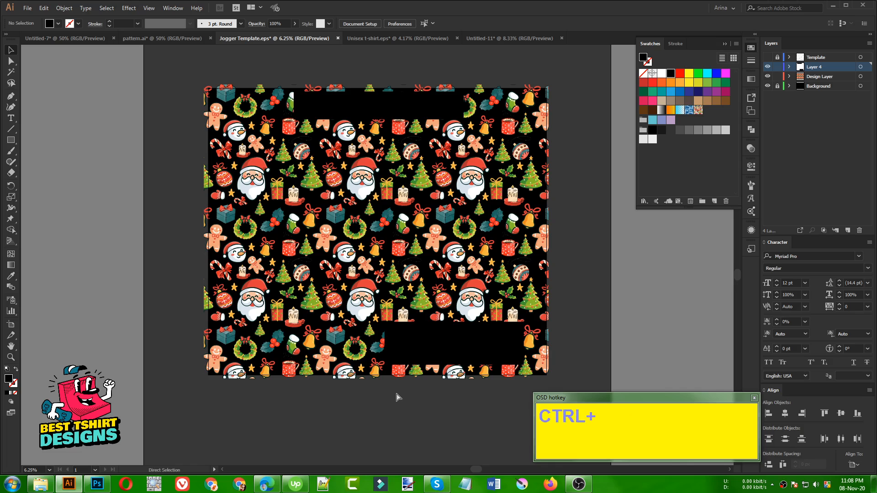
key("ctrl+alt+e")
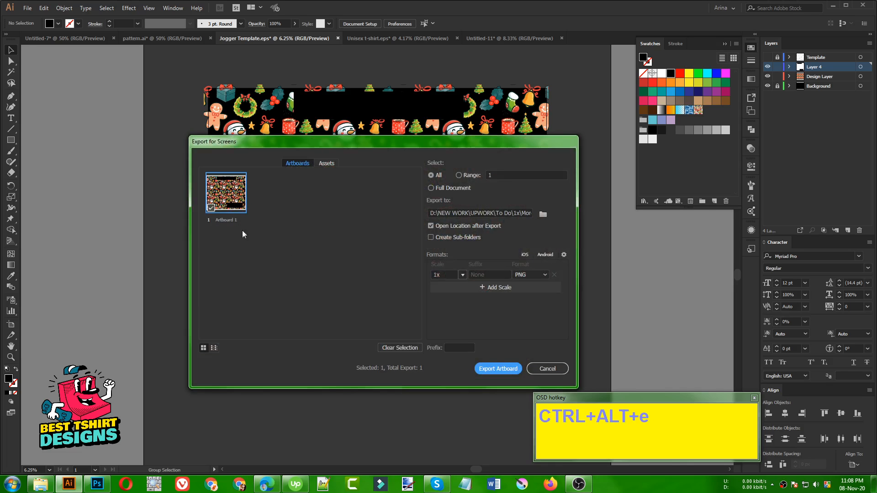
left_click(231, 220)
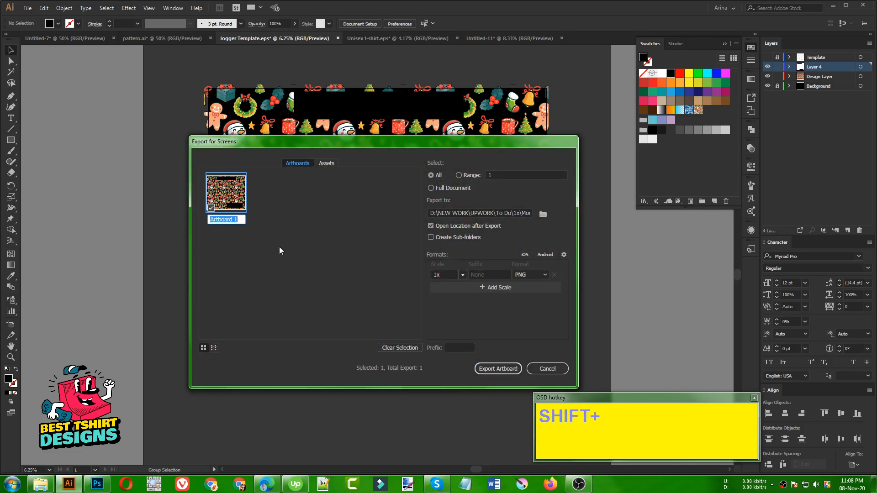
type("JJ")
left_click(260, 237)
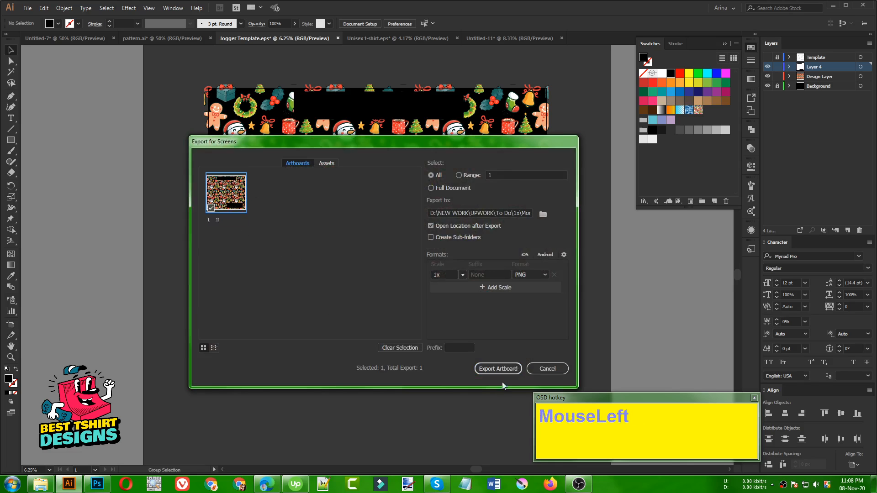
left_click(497, 370)
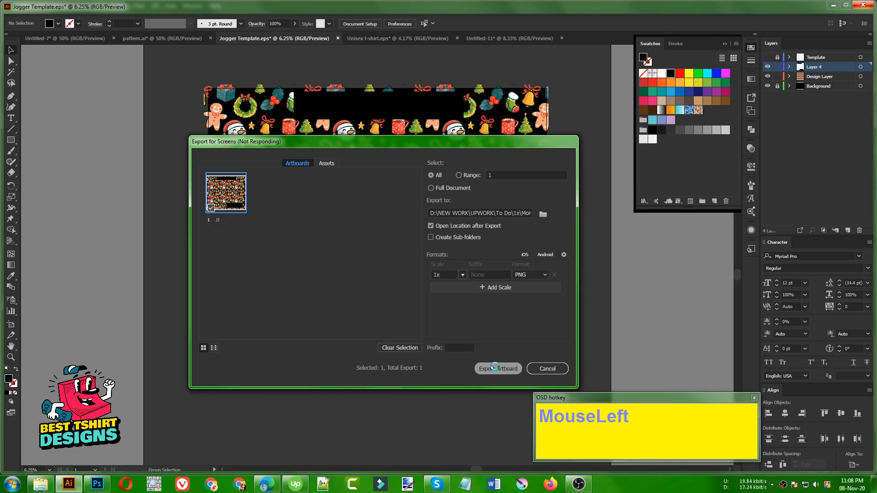
key("F10")
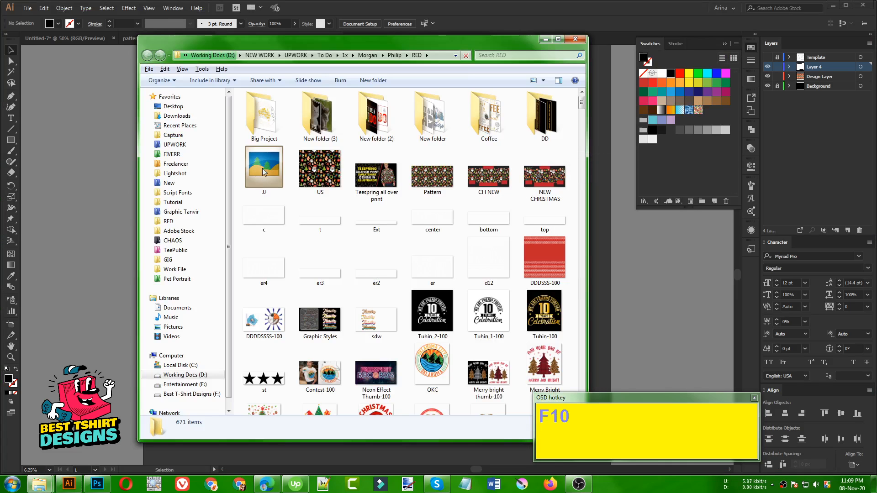
left_click(579, 44)
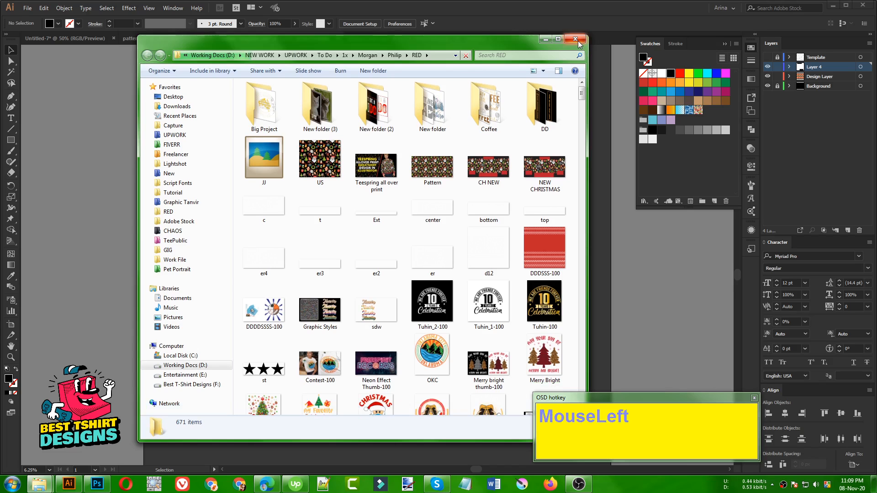
left_click(574, 39)
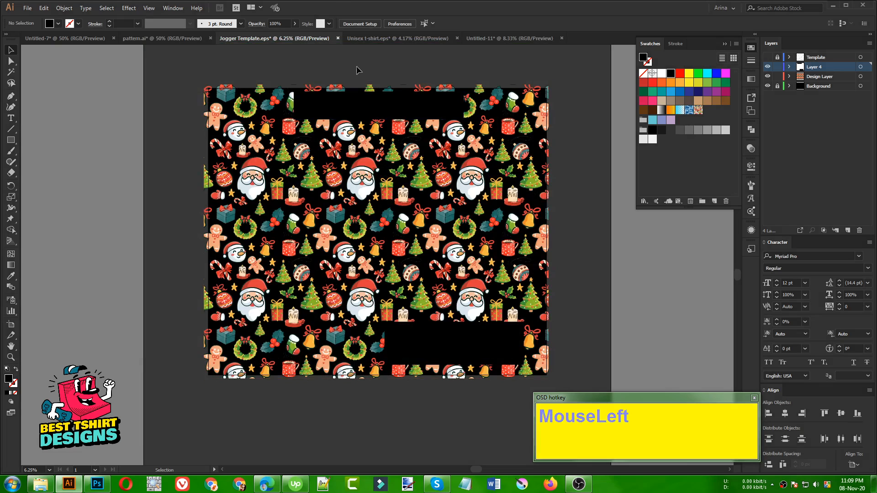
- Switch to the Teespring launcher in the browser and add the US image from the RED folder to the t-shirt
left_click(378, 39)
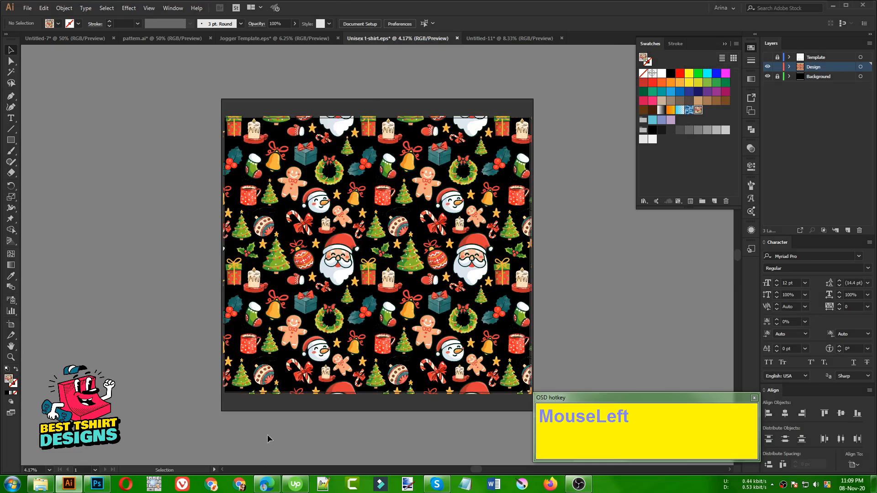
left_click(268, 484)
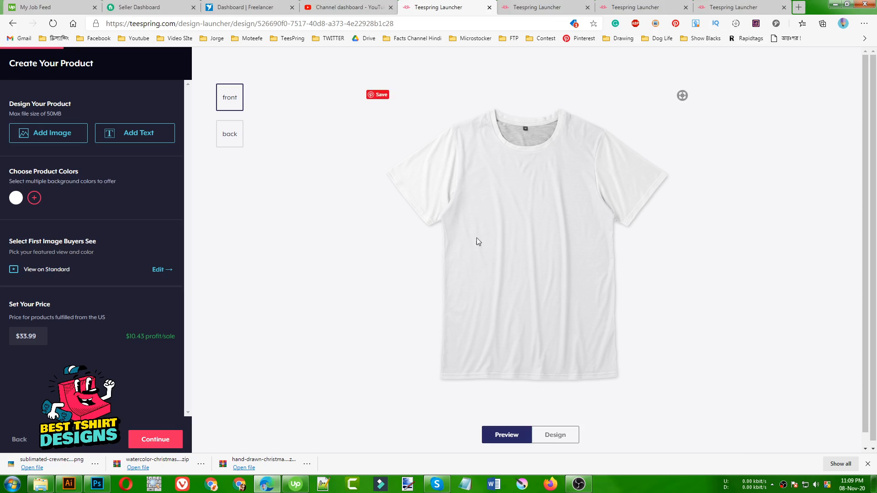
left_click(38, 132)
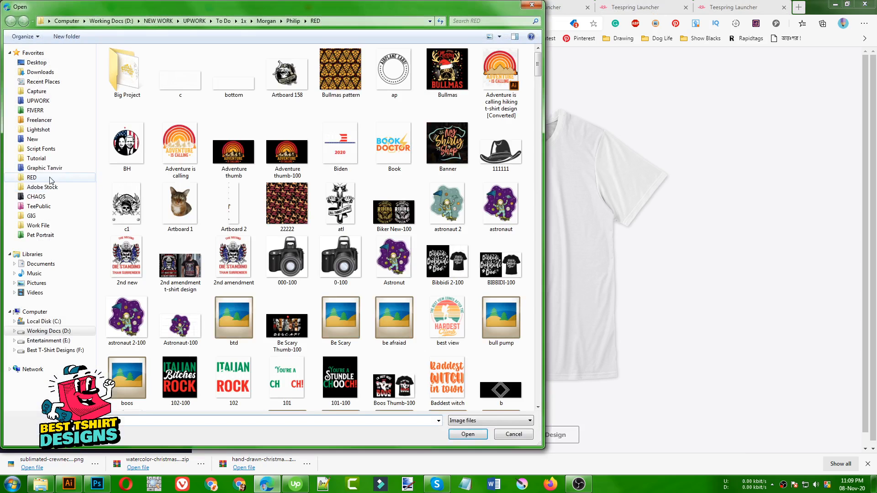
left_click(51, 179)
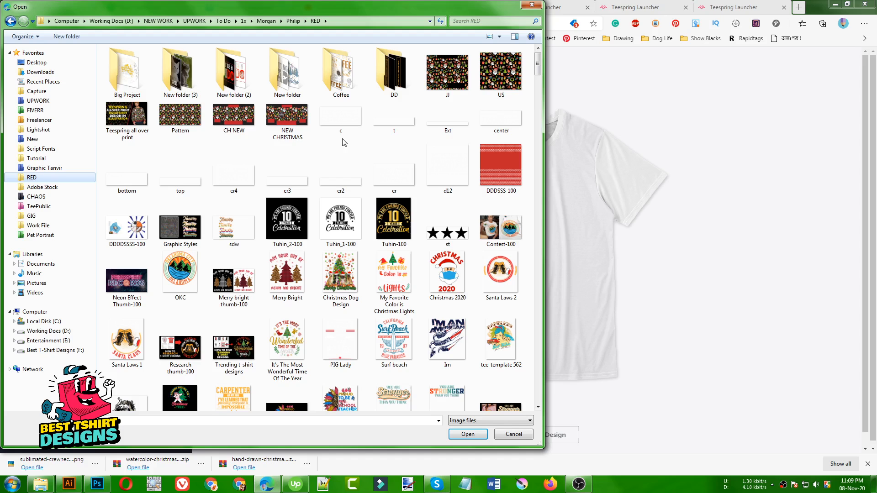
double_click(507, 85)
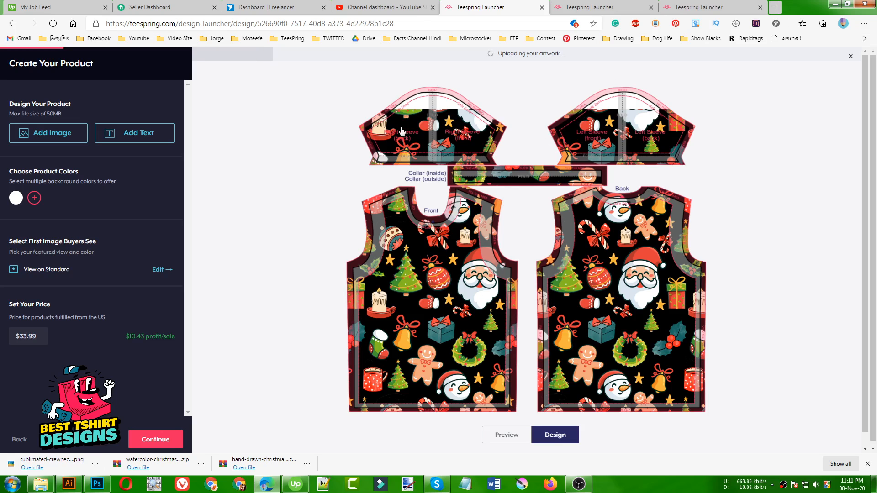
- Reposition and slightly enlarge the artwork to cover the t-shirt's sleeve, collar and body panels, and preview the shirt
left_click(447, 133)
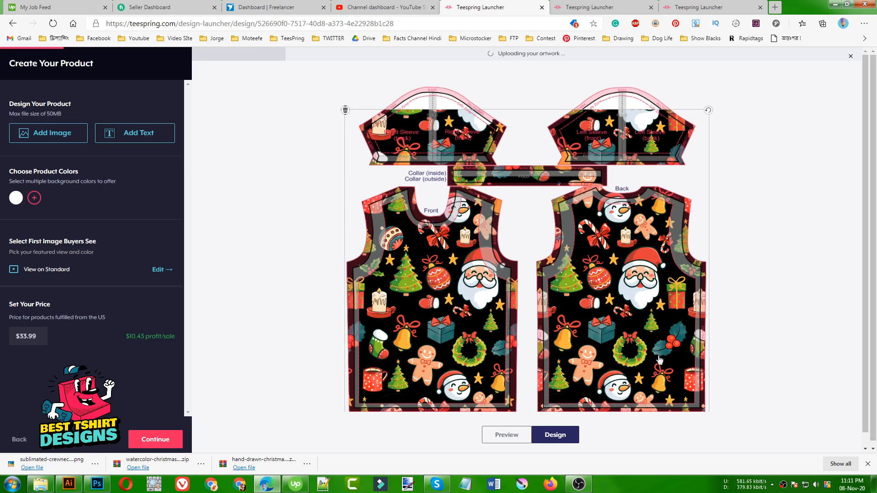
left_click_drag(650, 342, 641, 320)
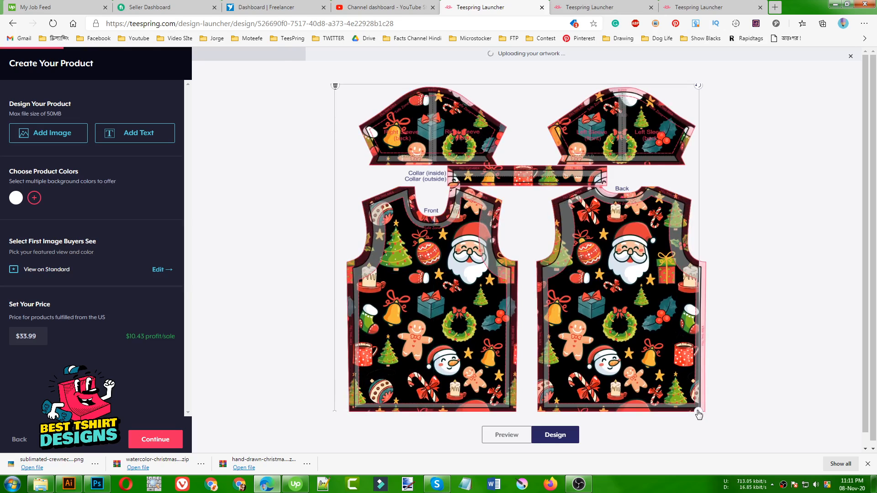
left_click_drag(698, 411, 710, 426)
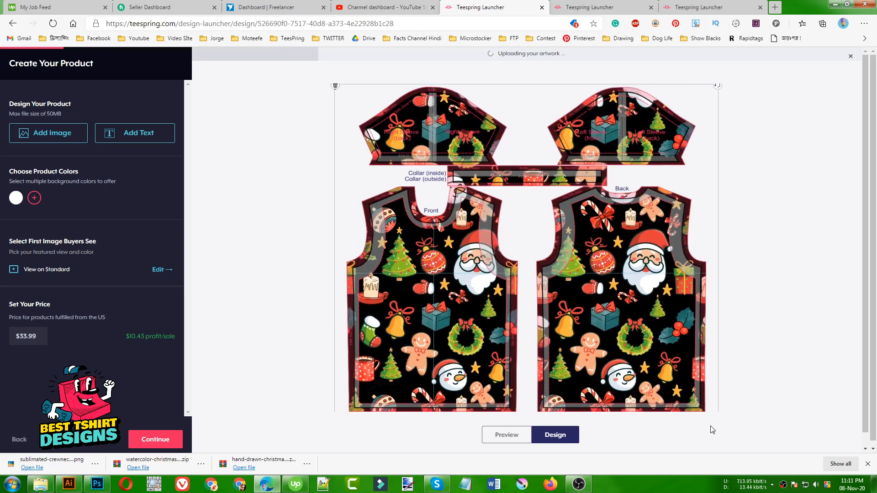
left_click_drag(628, 310, 619, 307)
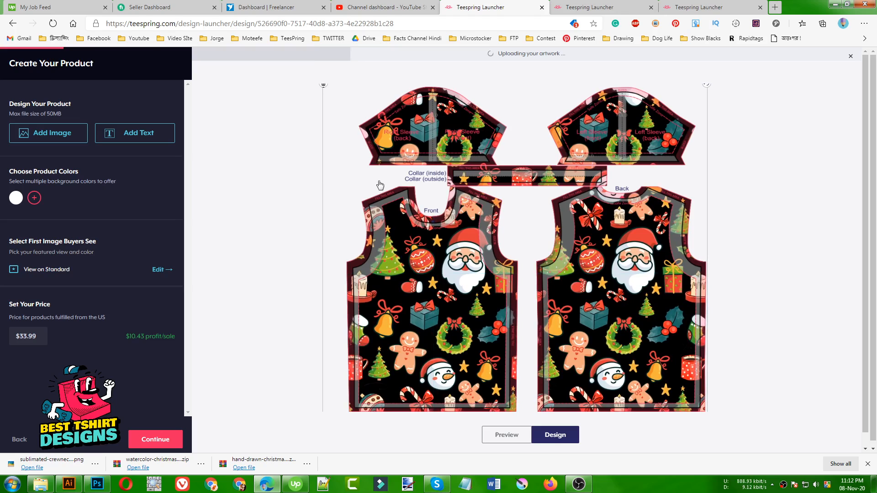
left_click(506, 435)
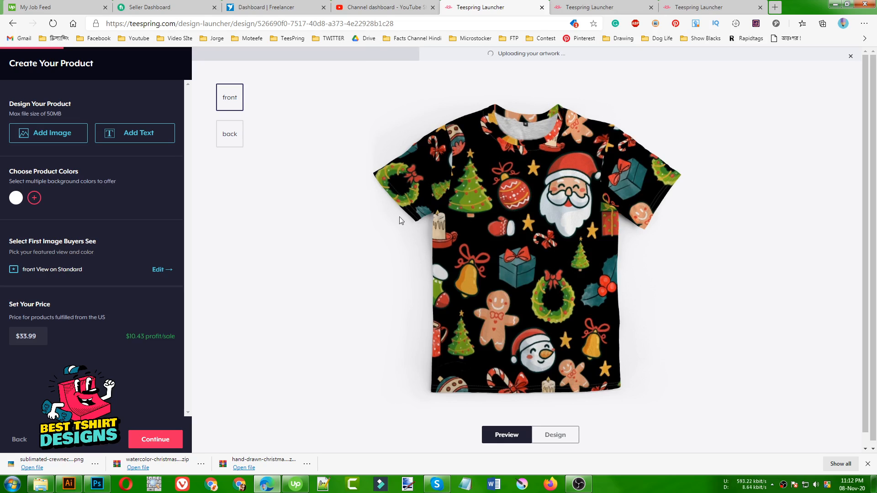
- Switch to Illustrator and show the Template layer instead of the Design layer to examine the t-shirt's collar panel
left_click(69, 484)
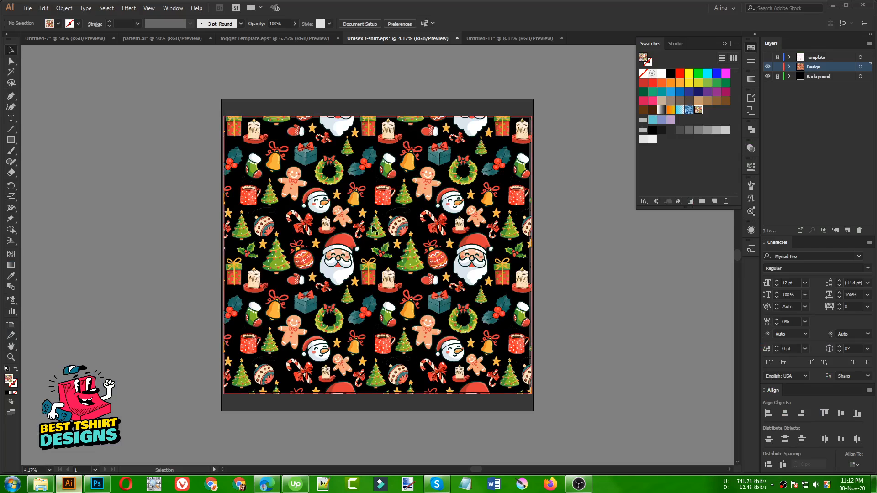
left_click(766, 66)
left_click(767, 57)
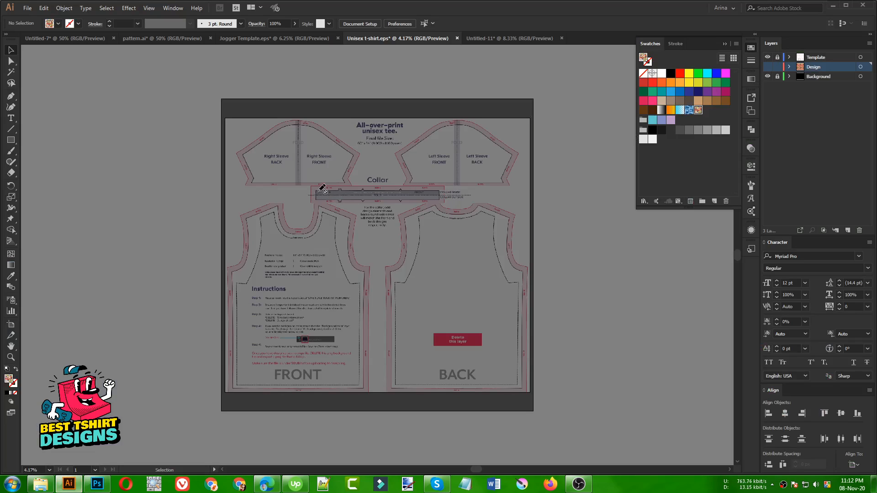
- Return to Teespring in the browser and start adding an image to the jogger product
left_click(260, 488)
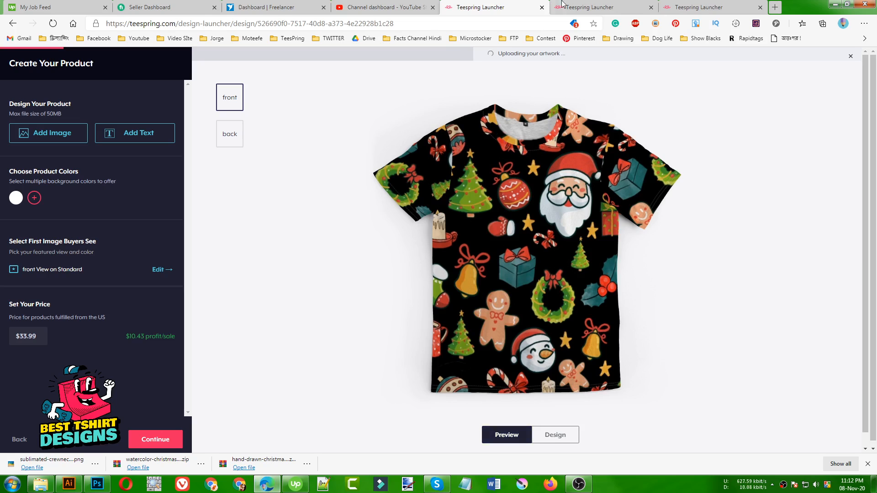
left_click(588, 3)
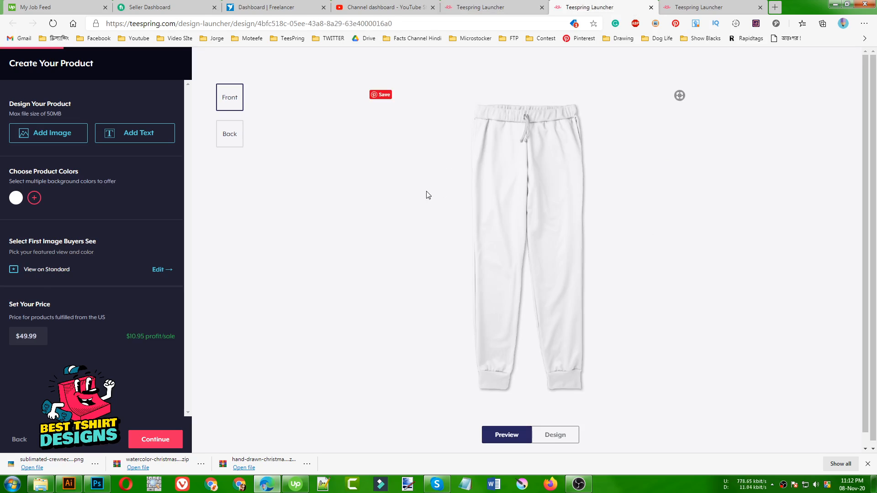
left_click(41, 137)
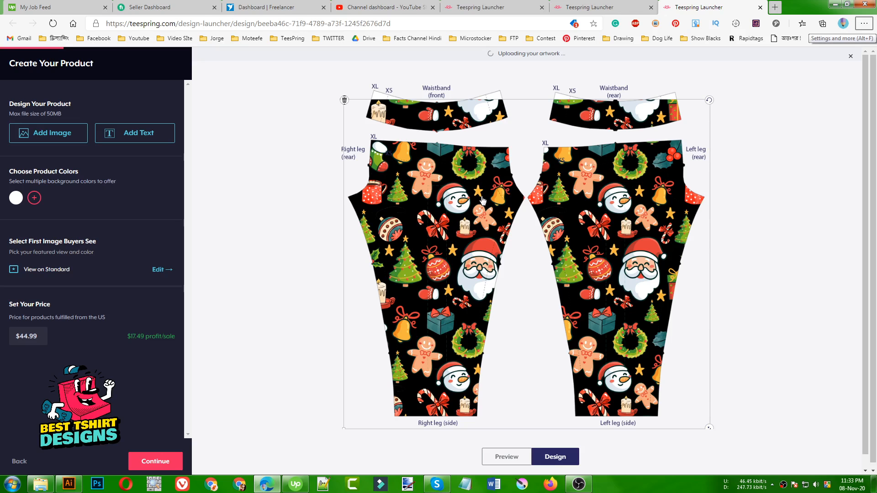
- Reposition and slightly enlarge the pattern to cover the leggings' waistband and leg panels, and preview the leggings
left_click_drag(480, 196, 477, 182)
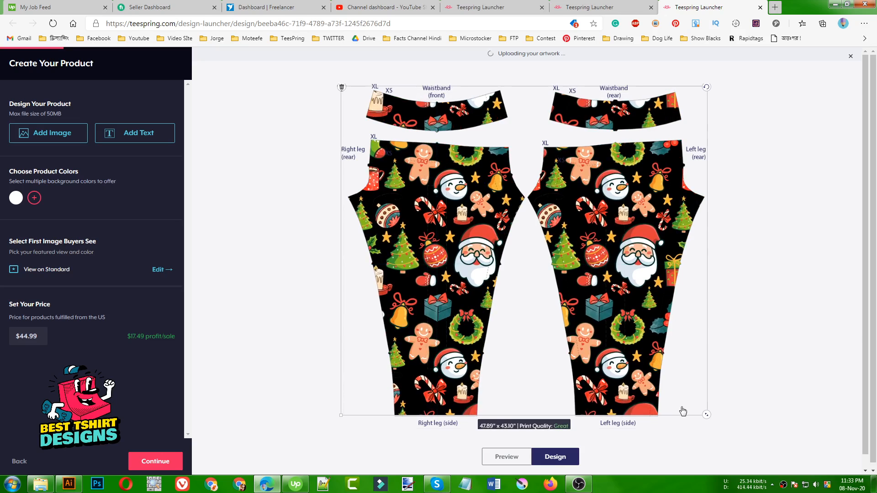
left_click_drag(708, 420, 715, 424)
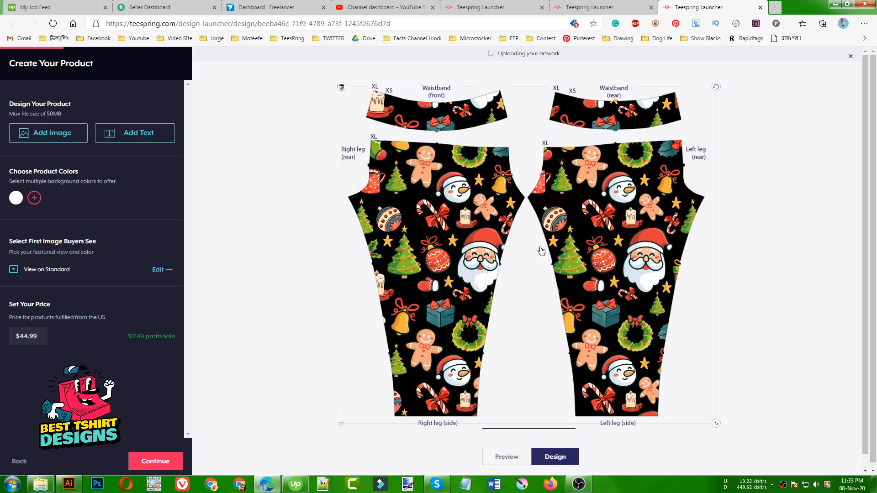
left_click_drag(598, 268, 591, 267)
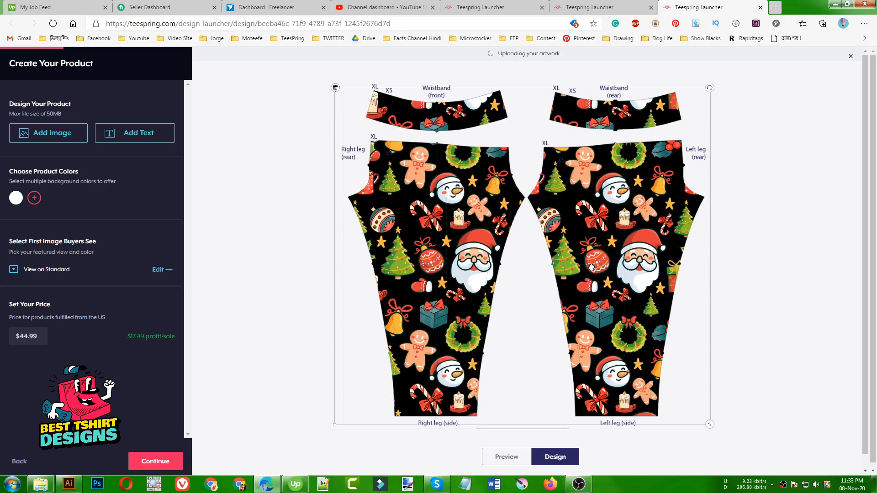
left_click(516, 456)
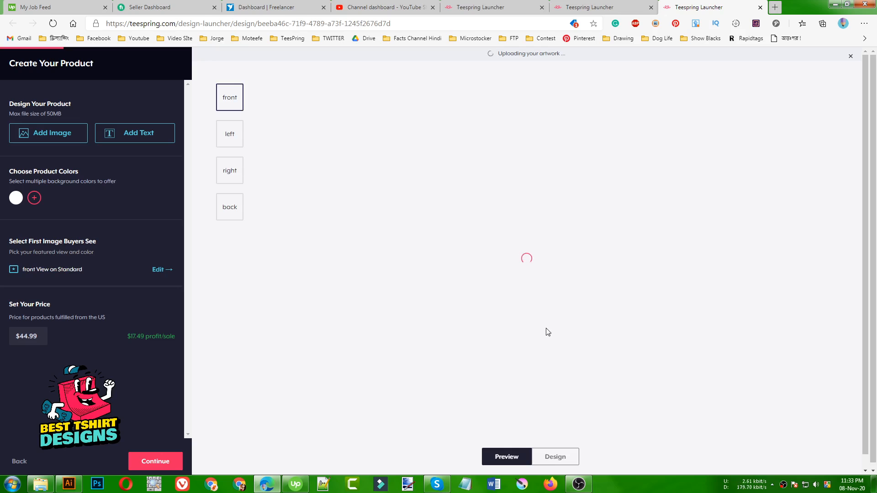
- Review the t-shirt, jogger and leggings mockups, checking the jogger's panel layout with its waistband and cuffs
left_click(473, 4)
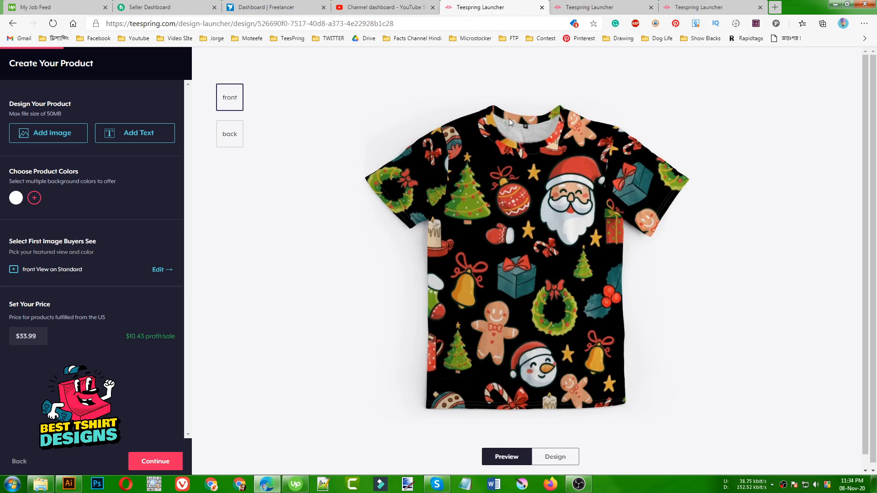
key("ctrl+Tab")
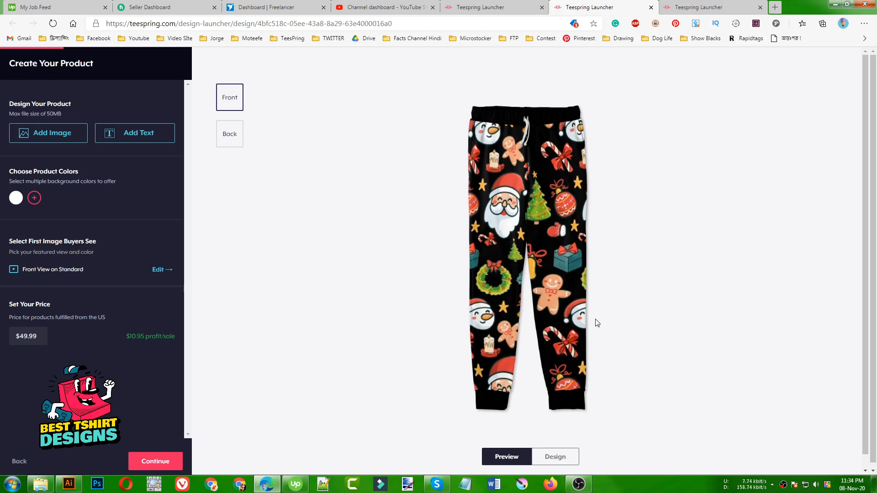
left_click(554, 457)
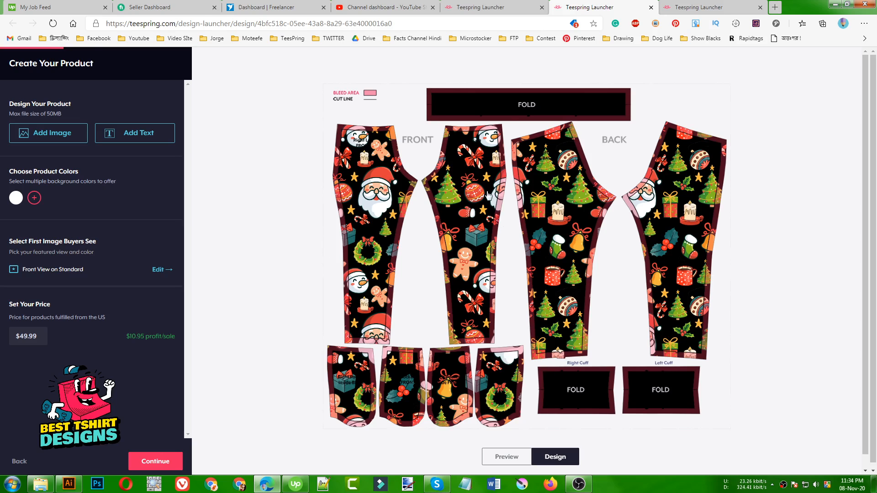
left_click(515, 458)
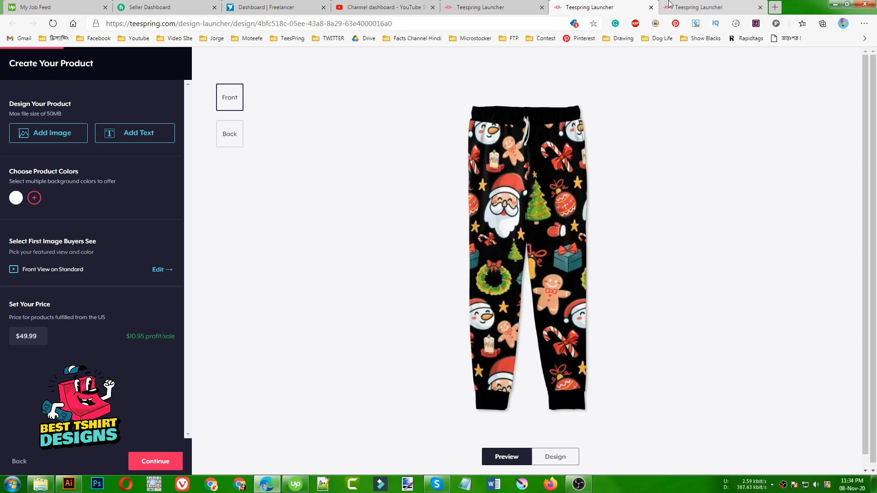
left_click(708, 5)
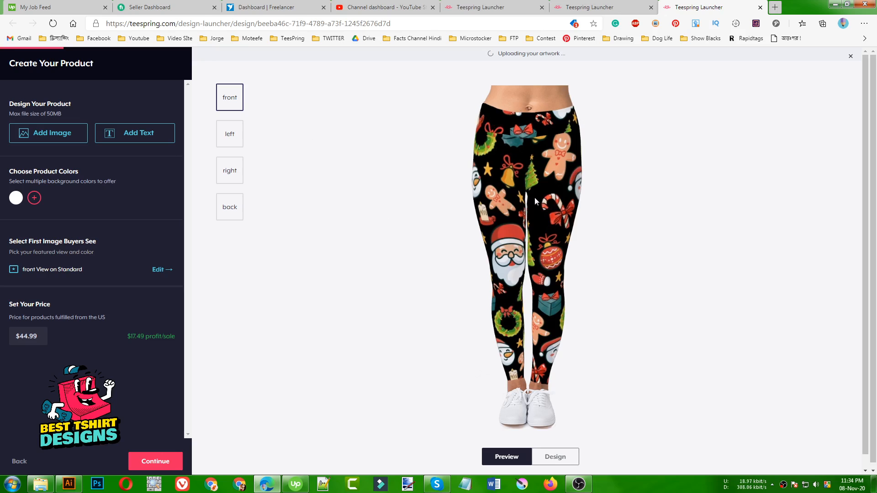
- Check the t-shirt's panel layout and compare the finished t-shirt, jogger and leggings mockups once more
left_click(496, 9)
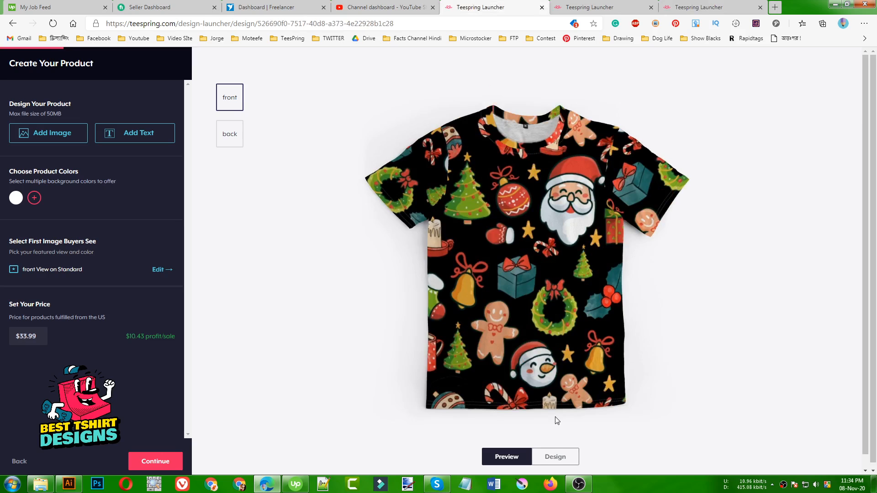
left_click(554, 457)
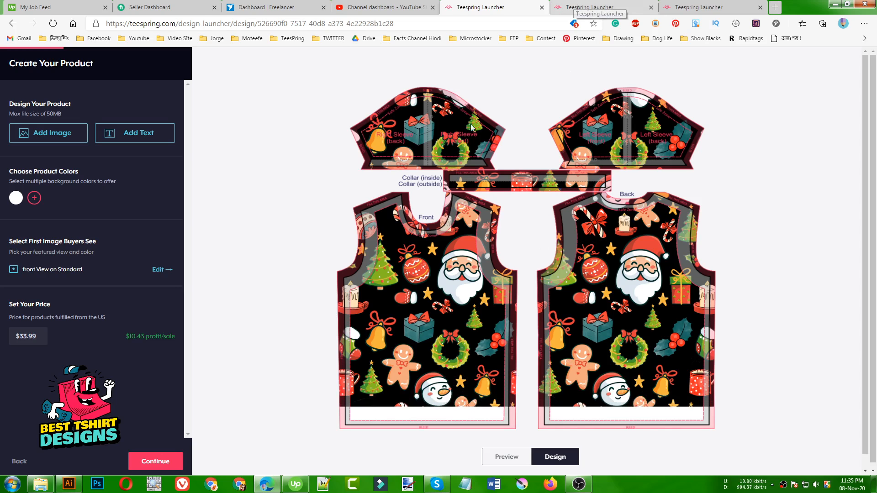
left_click(576, 6)
left_click(688, 9)
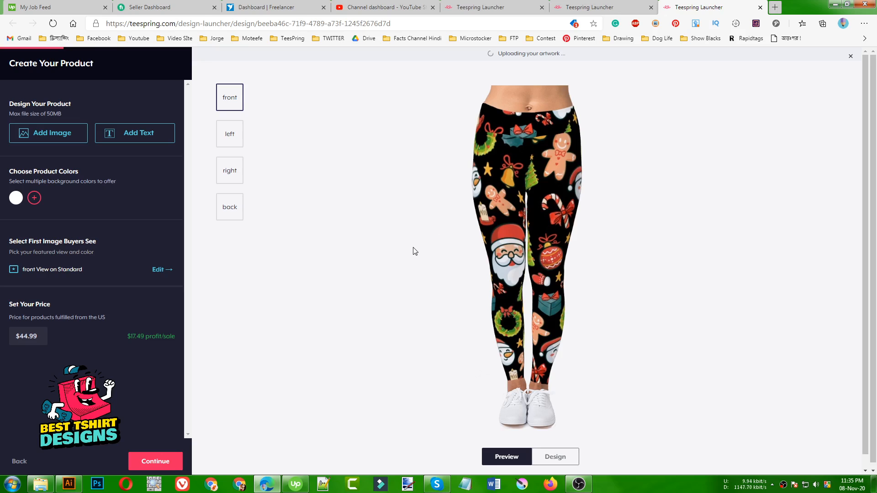
left_click(566, 7)
left_click(501, 6)
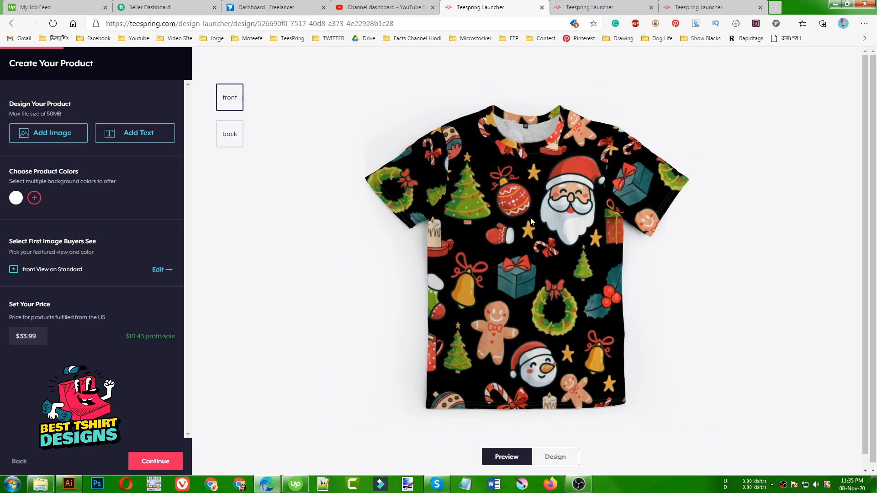
left_click(595, 5)
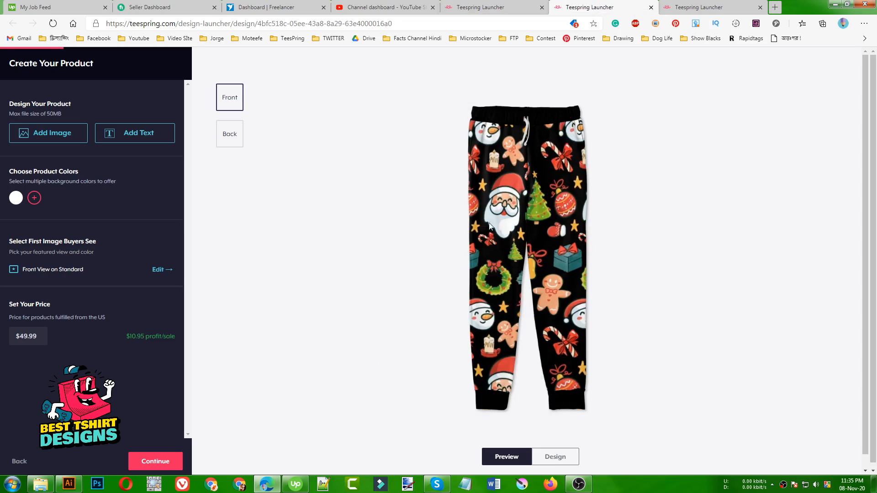
left_click(679, 4)
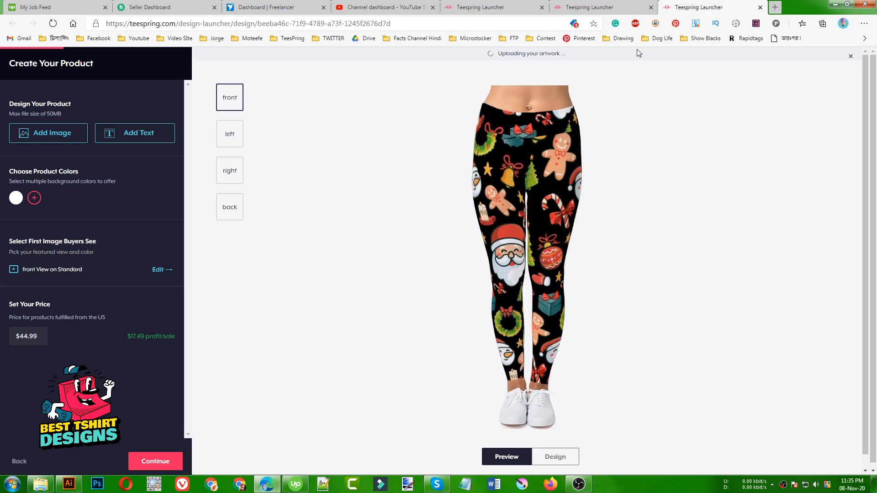